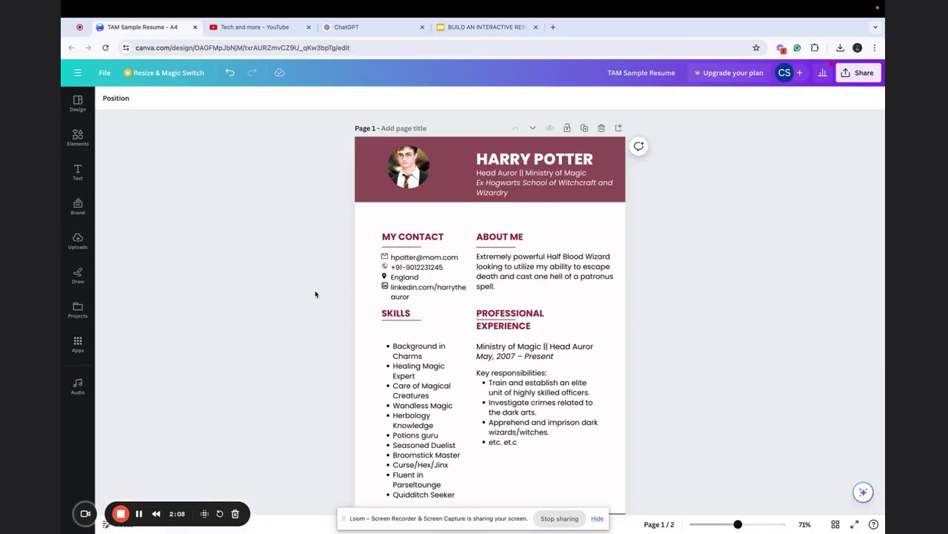
# Zoom in and put the 'Extremely powerful Half Blood Wizard…' About Me paragraph into text editing.
pyautogui.scroll(5, 497, 184)
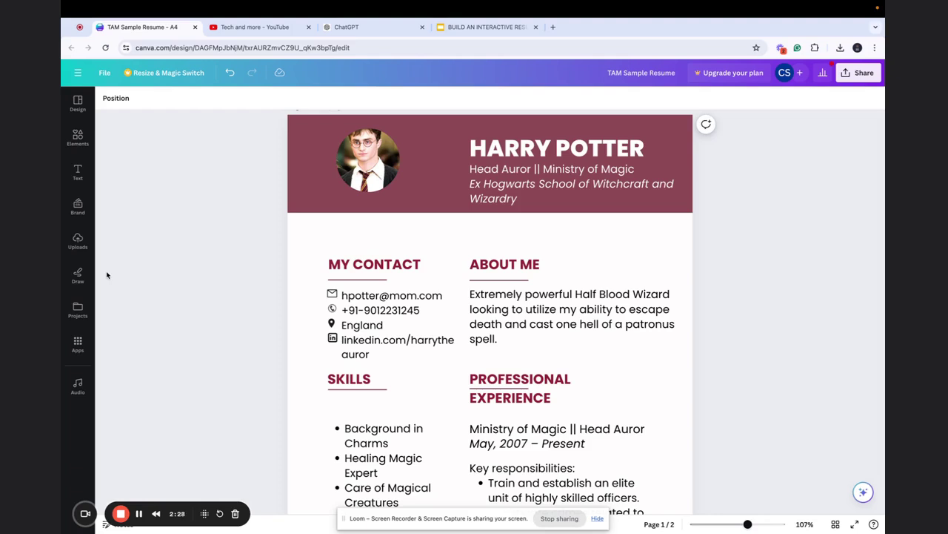
pyautogui.scroll(3, 426, 231)
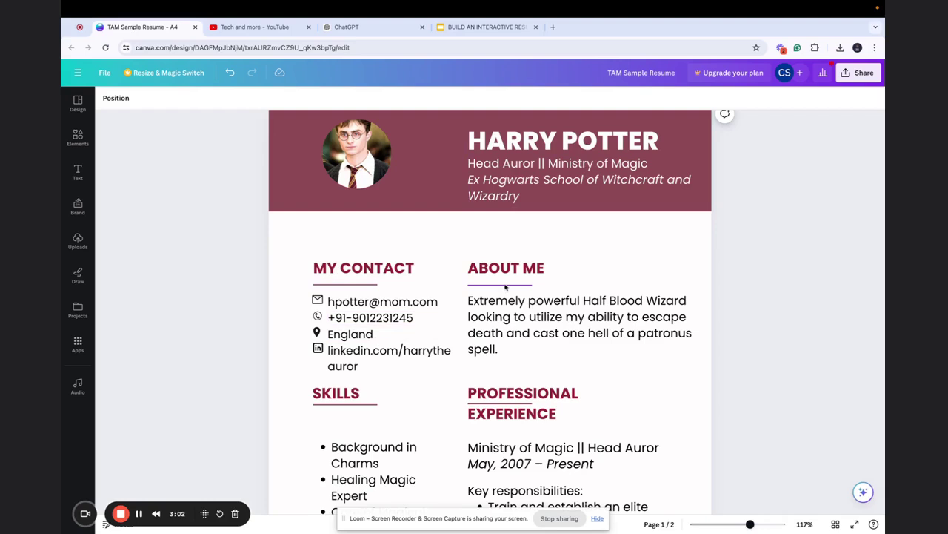
pyautogui.click(506, 316)
pyautogui.click(506, 317)
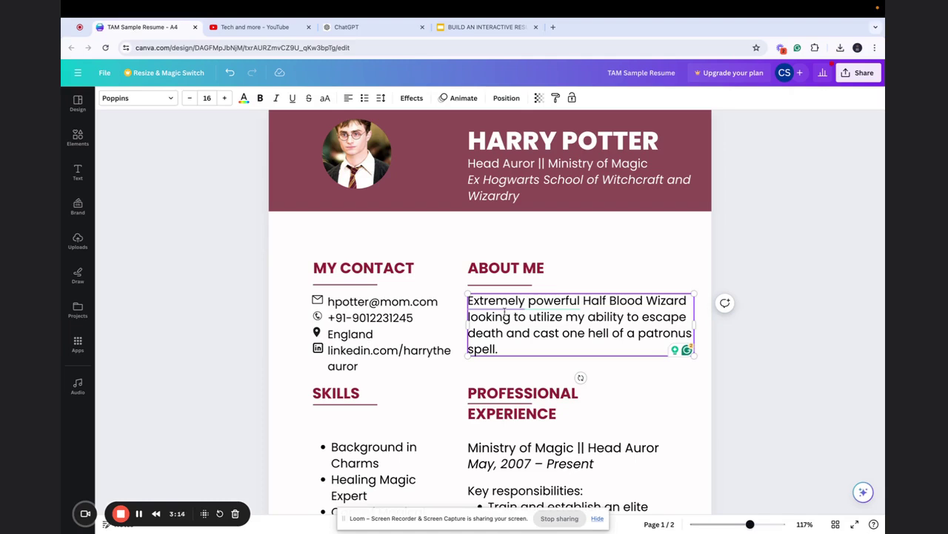
# Deselect the About Me text and scroll past Skills to the Ministry of Magic Head Auror experience.
pyautogui.click(245, 358)
pyautogui.scroll(-5, 245, 358)
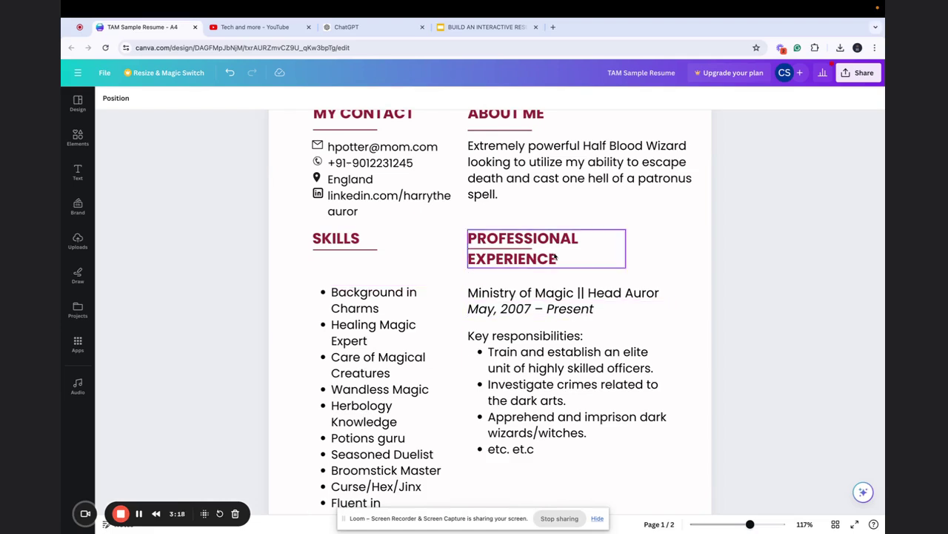
pyautogui.scroll(-2, 519, 386)
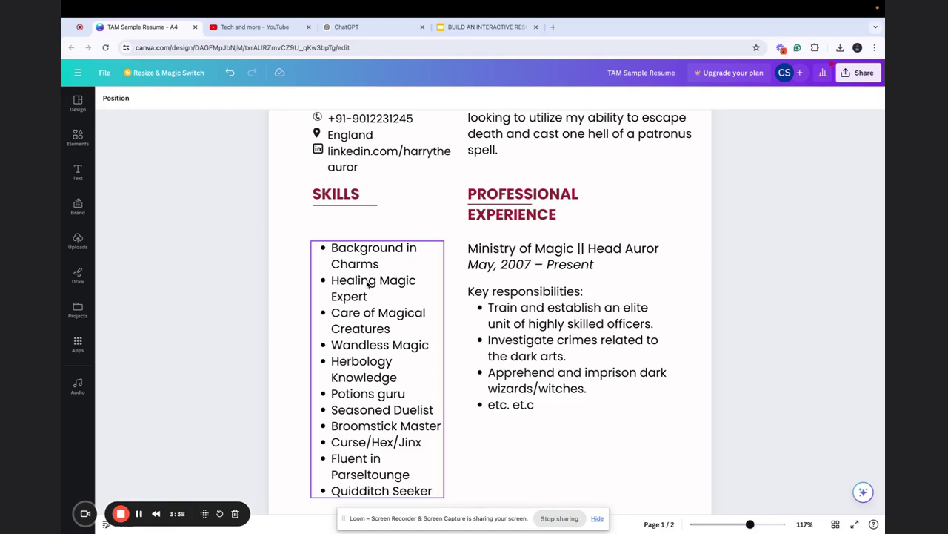
pyautogui.scroll(-2, 574, 261)
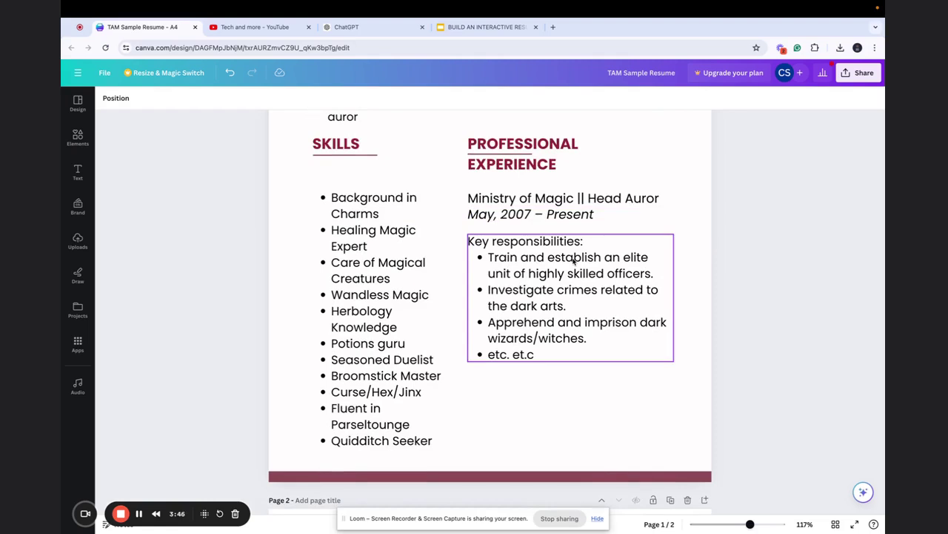
# Scroll through Page 2 of the sample resume to review its contents.
pyautogui.scroll(-10, 574, 261)
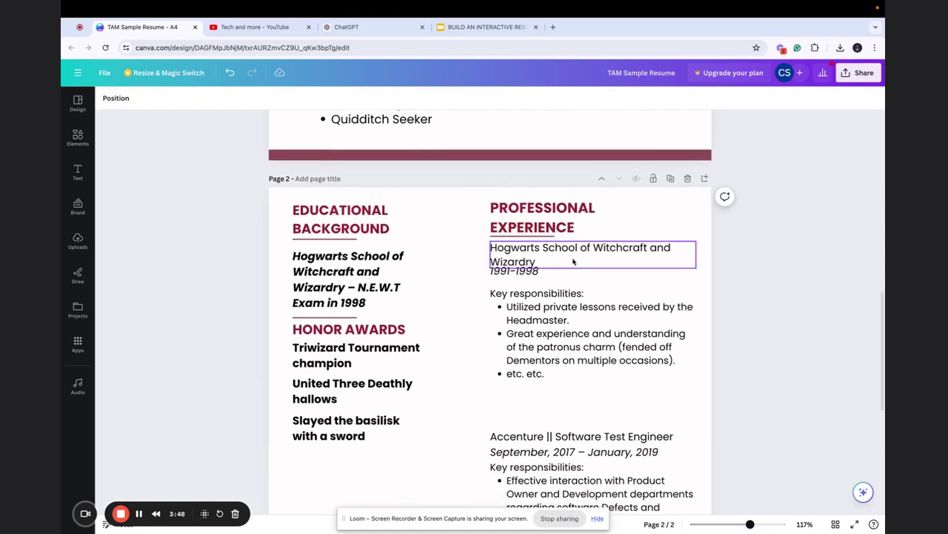
pyautogui.scroll(-1, 345, 280)
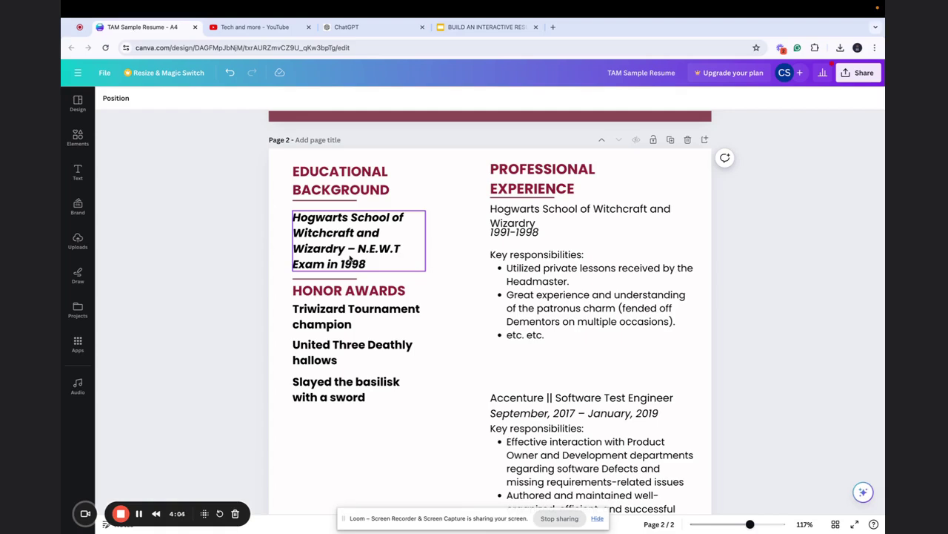
pyautogui.scroll(-3, 349, 311)
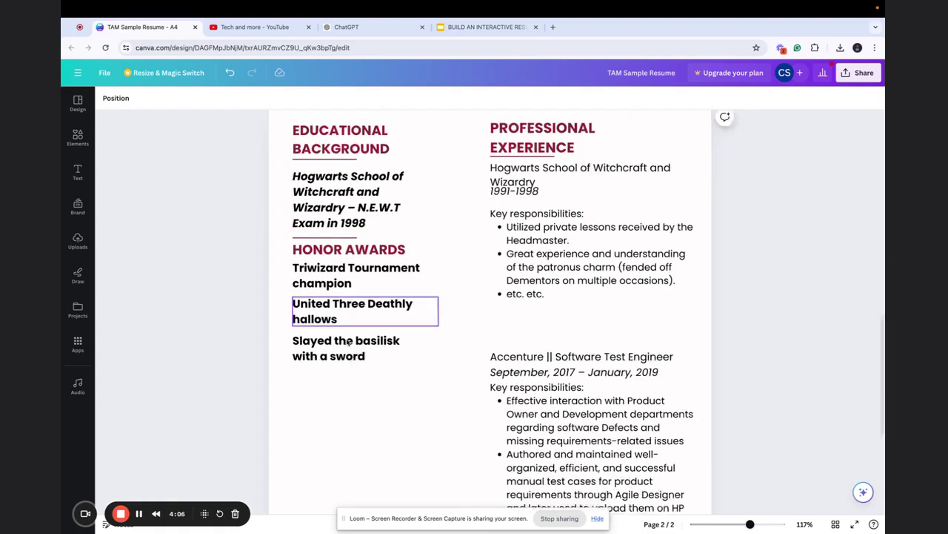
pyautogui.scroll(3, 347, 342)
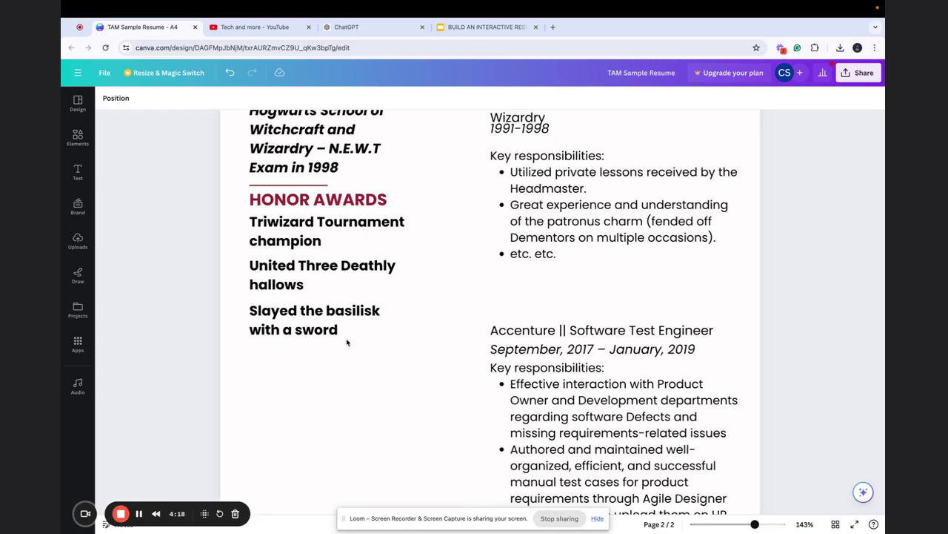
pyautogui.scroll(5, 347, 343)
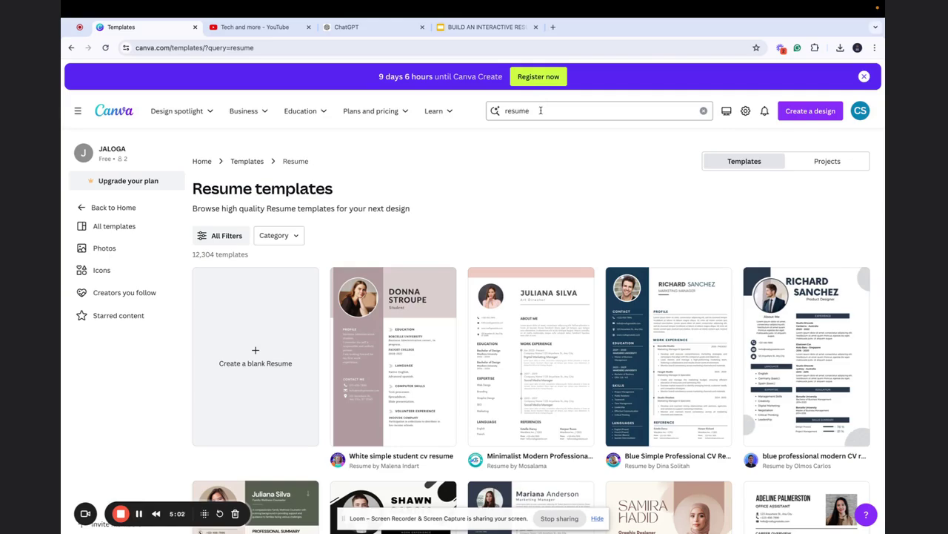
pyautogui.scroll(-1, 520, 300)
pyautogui.scroll(-15, 520, 300)
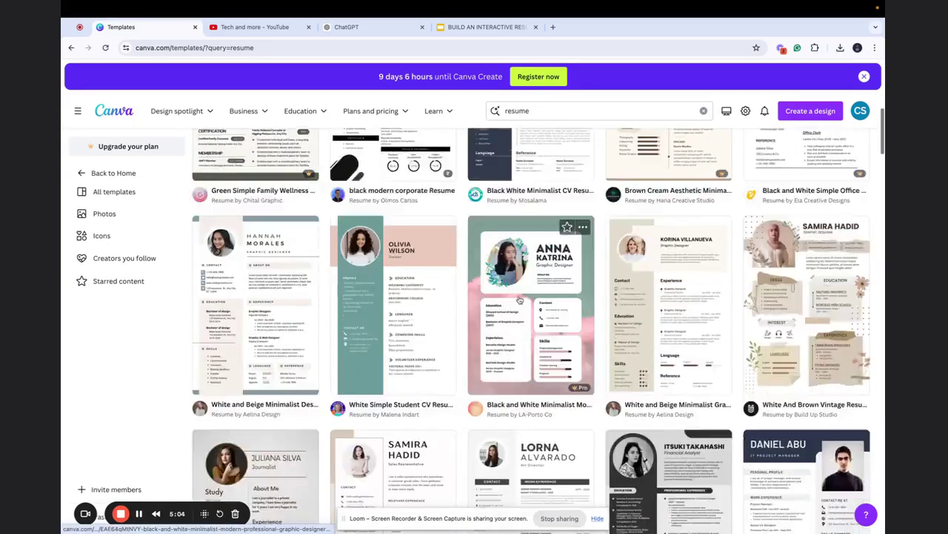
pyautogui.scroll(10, 520, 300)
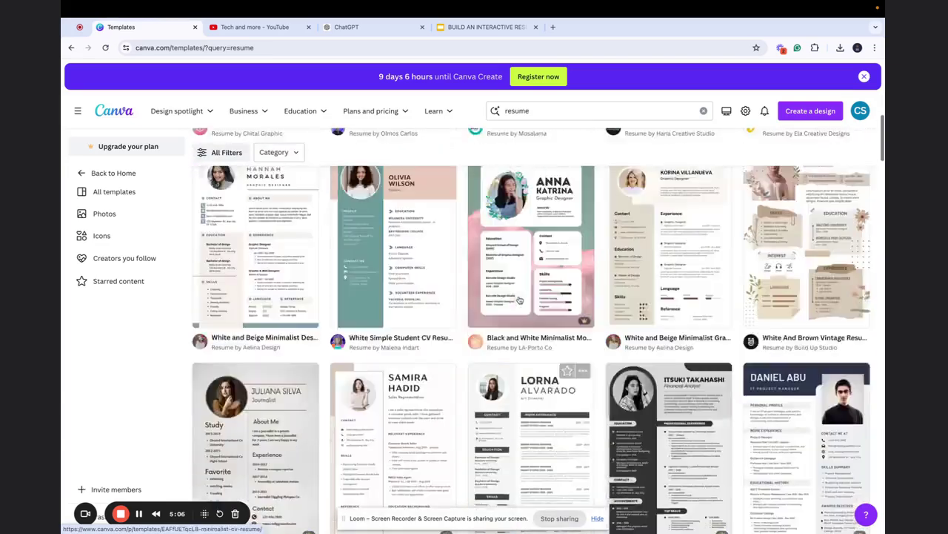
pyautogui.scroll(-3, 752, 192)
pyautogui.scroll(10, 752, 193)
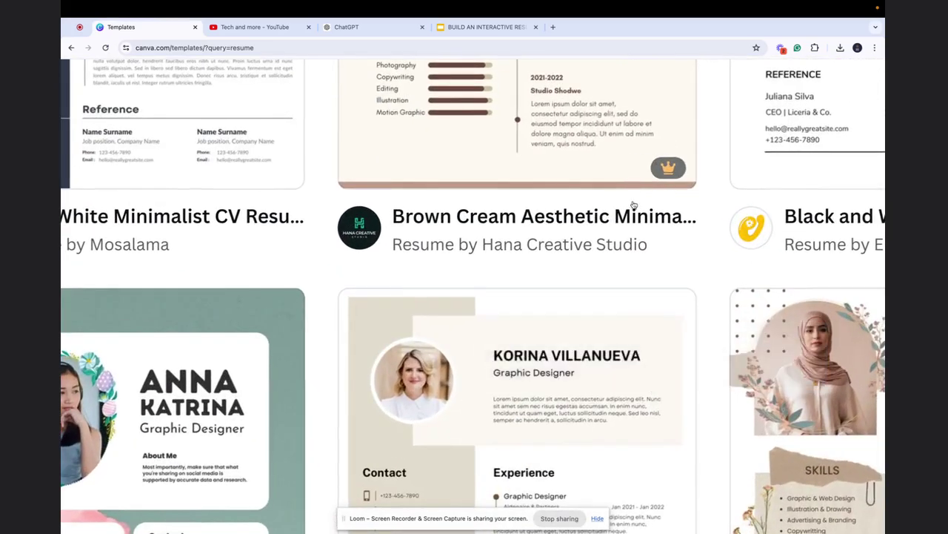
pyautogui.scroll(-10, 632, 206)
pyautogui.scroll(3, 631, 206)
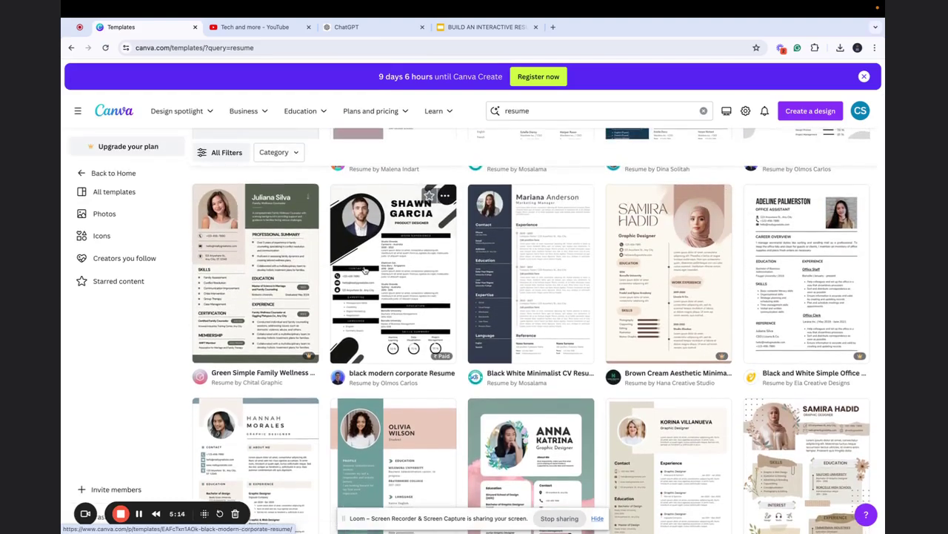
pyautogui.scroll(3, 364, 270)
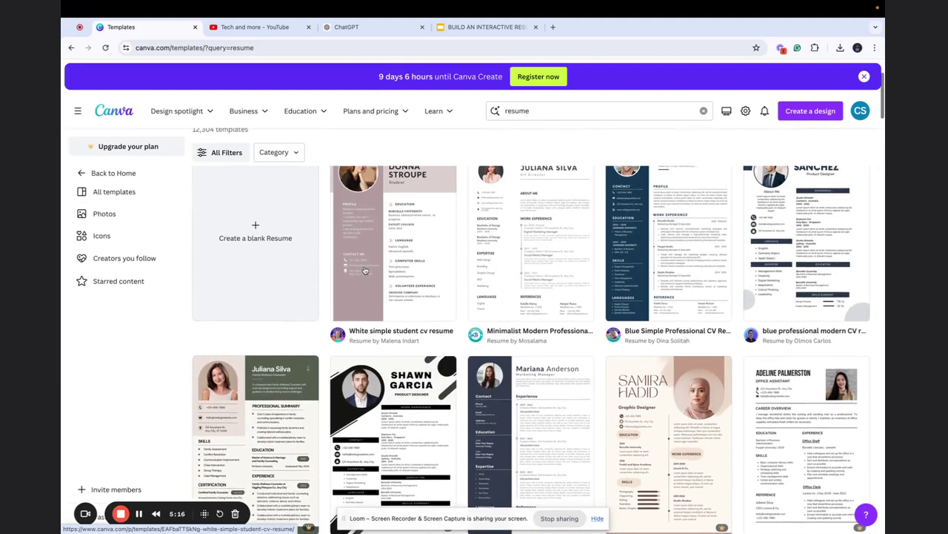
pyautogui.scroll(2, 433, 267)
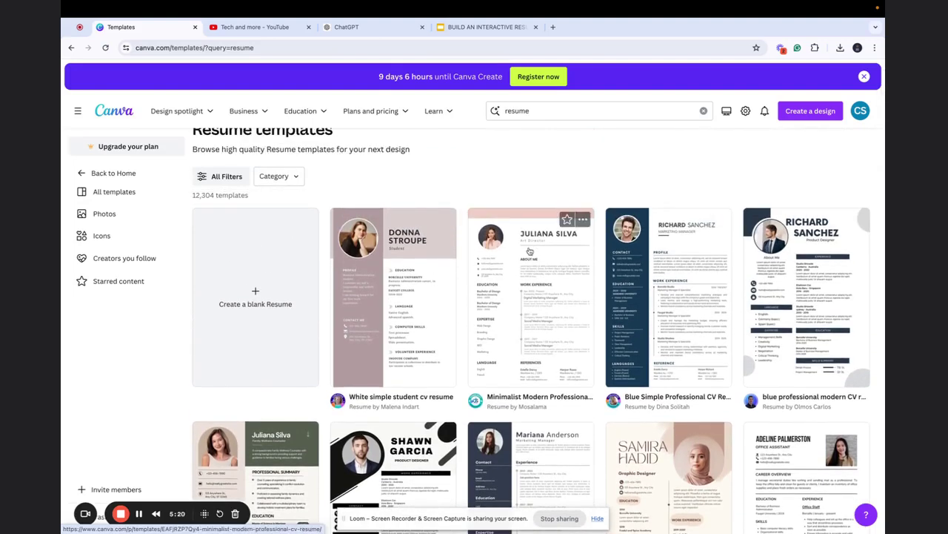
pyautogui.scroll(-1, 518, 254)
pyautogui.scroll(-3, 516, 254)
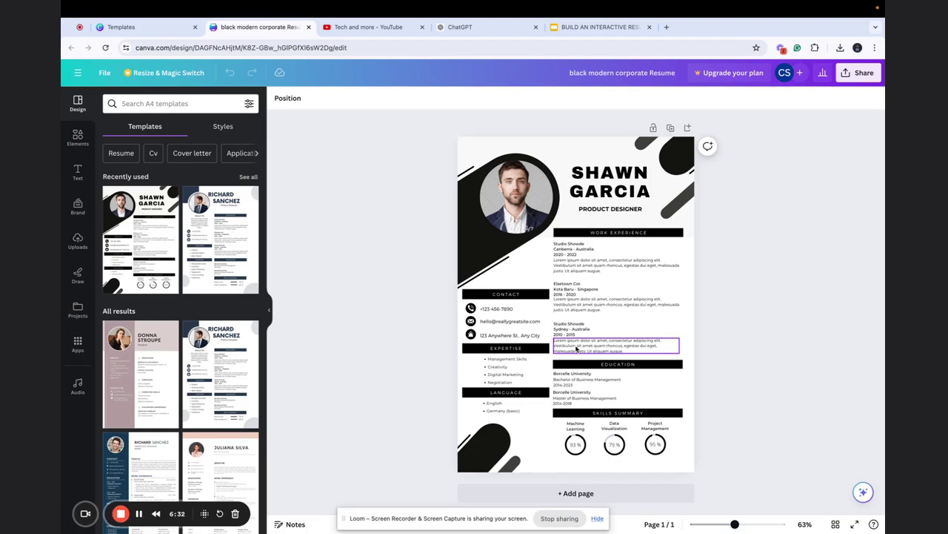
# Select the Canberra - Australia line, placeholder job description, Expertise list and Bachelor of Business Management entry, then view ChatGPT's skills.
pyautogui.scroll(6, 566, 249)
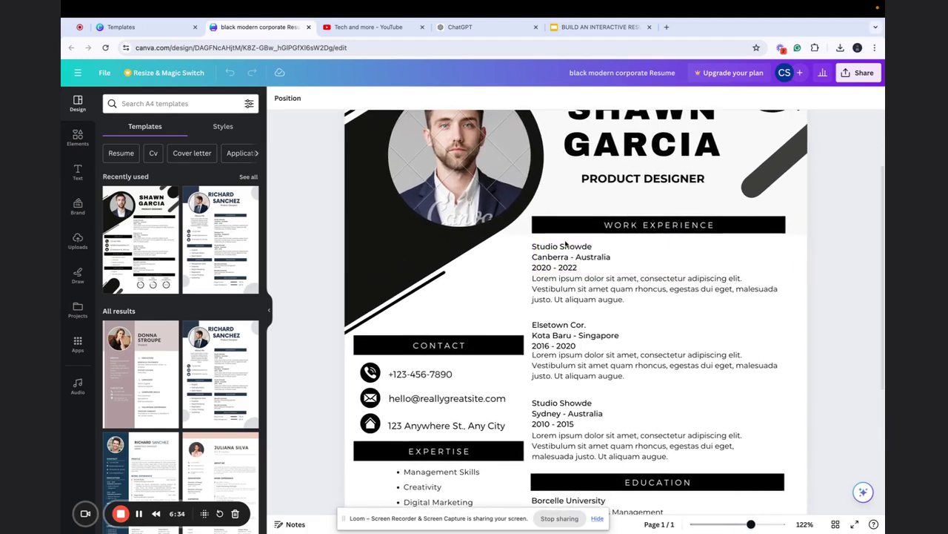
pyautogui.tripleClick(569, 258)
pyautogui.tripleClick(564, 361)
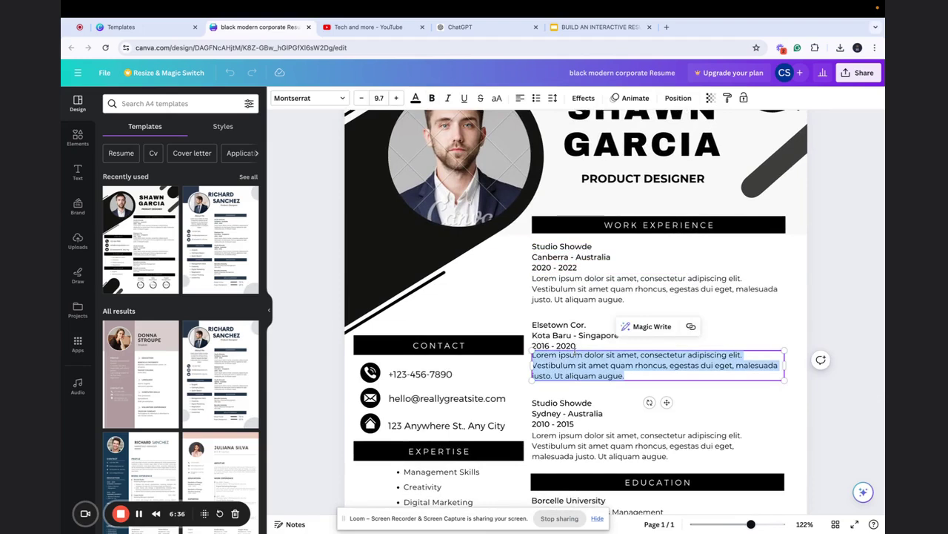
pyautogui.scroll(-4, 565, 360)
pyautogui.tripleClick(440, 339)
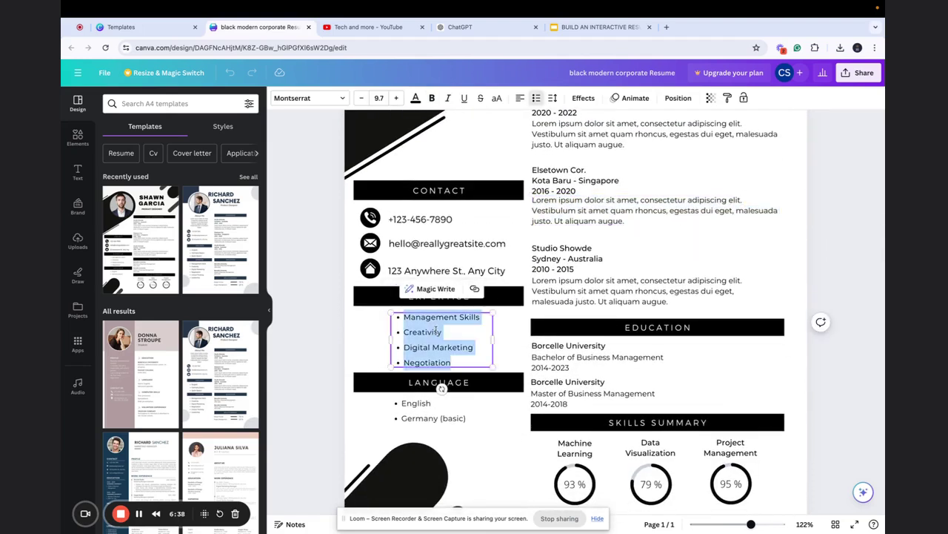
pyautogui.tripleClick(594, 363)
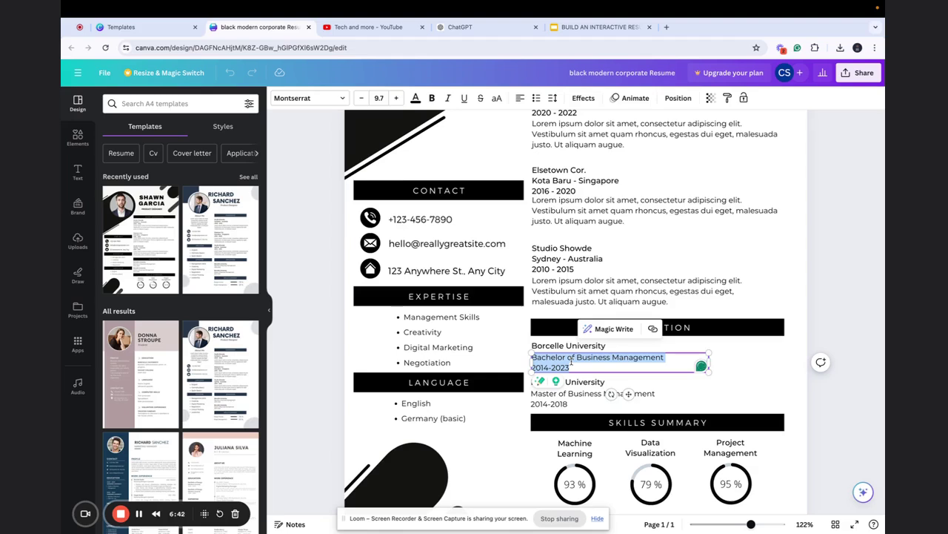
pyautogui.scroll(2, 574, 211)
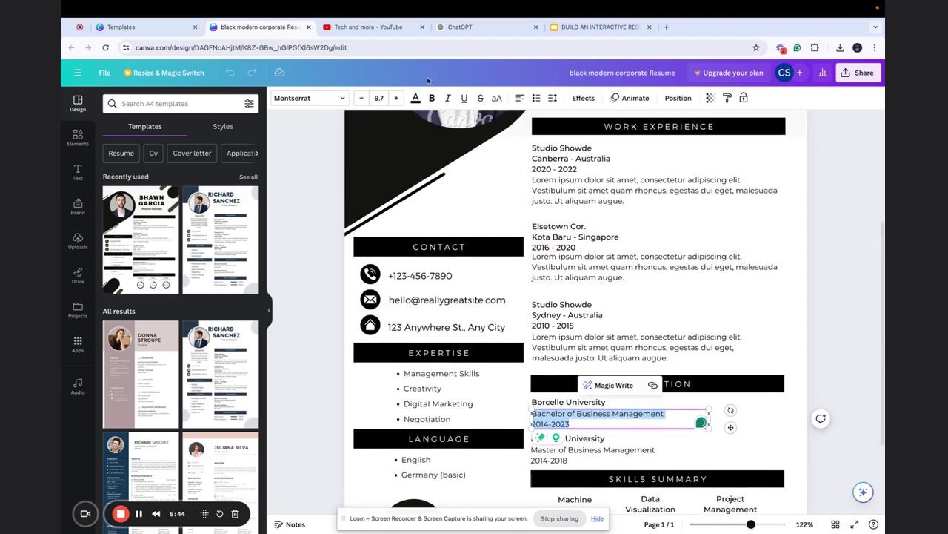
pyautogui.click(469, 29)
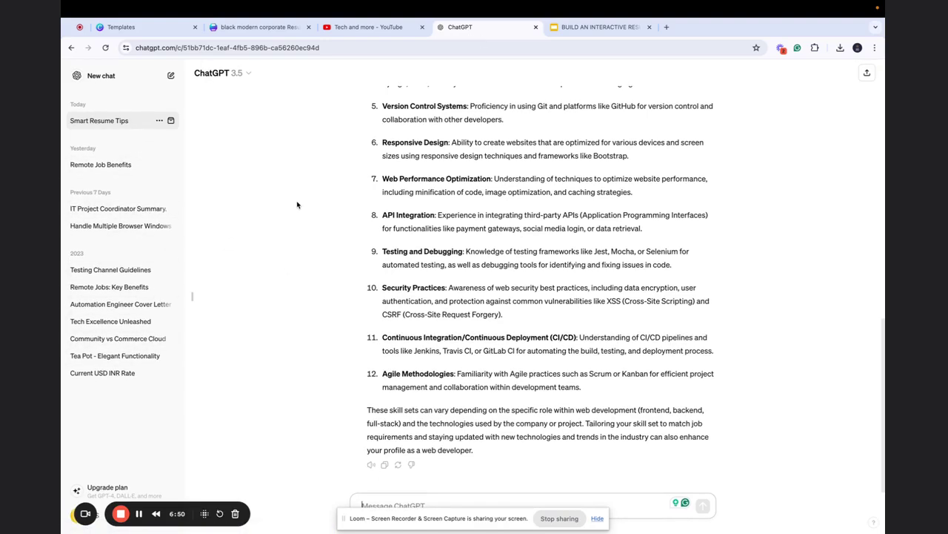
pyautogui.scroll(3, 443, 338)
pyautogui.scroll(3, 443, 338)
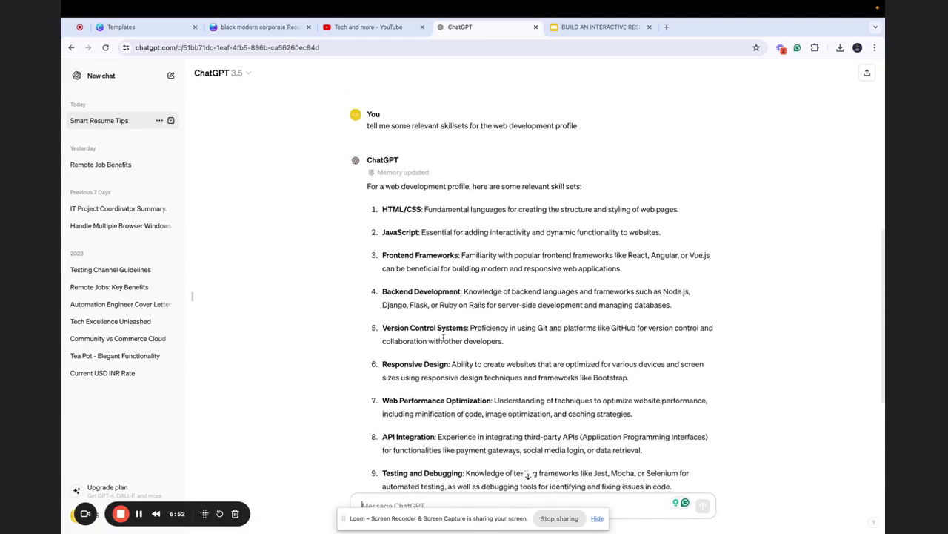
pyautogui.press('super+equal')
pyautogui.press('super+equal')
pyautogui.press('super+equal')
pyautogui.press('super+equal')
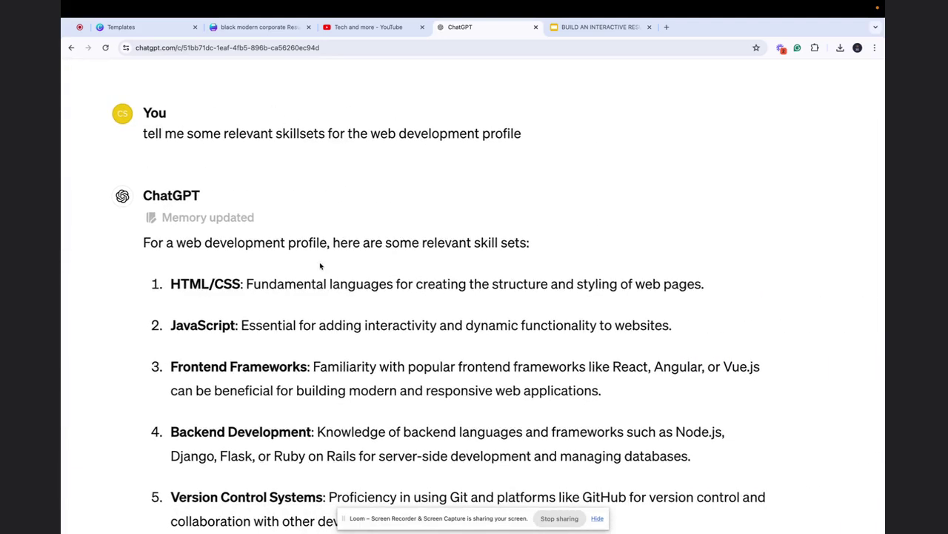
pyautogui.scroll(-3, 320, 265)
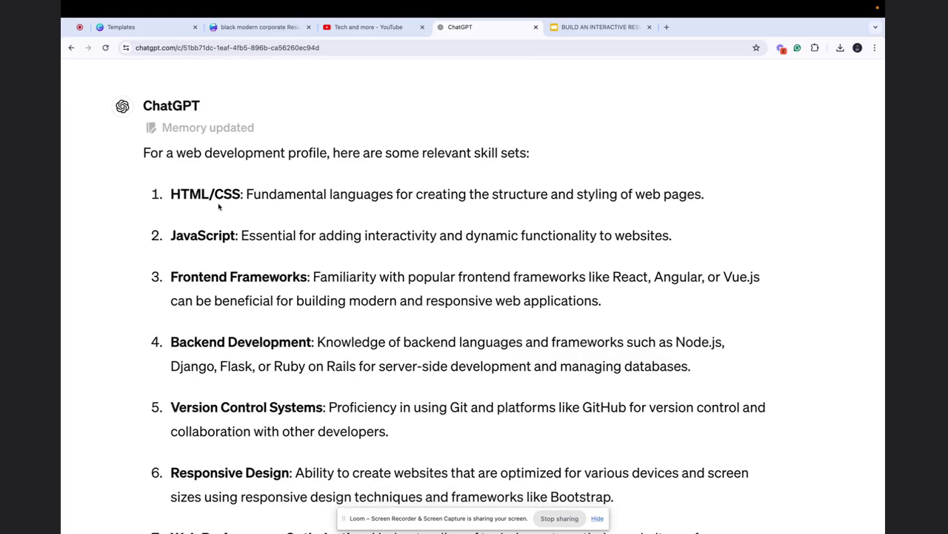
pyautogui.scroll(-3, 220, 207)
pyautogui.scroll(-2, 222, 186)
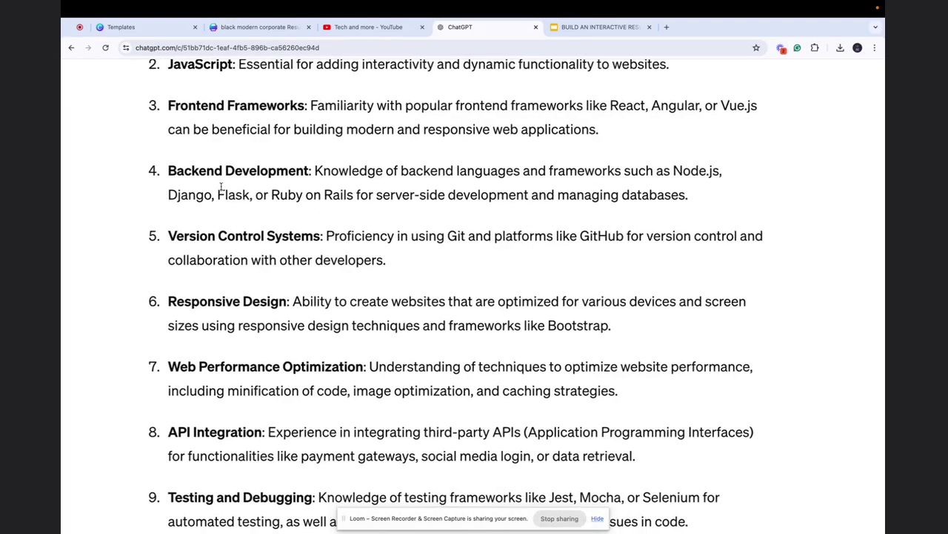
pyautogui.scroll(1, 222, 186)
pyautogui.scroll(-4, 221, 187)
pyautogui.scroll(-5, 221, 187)
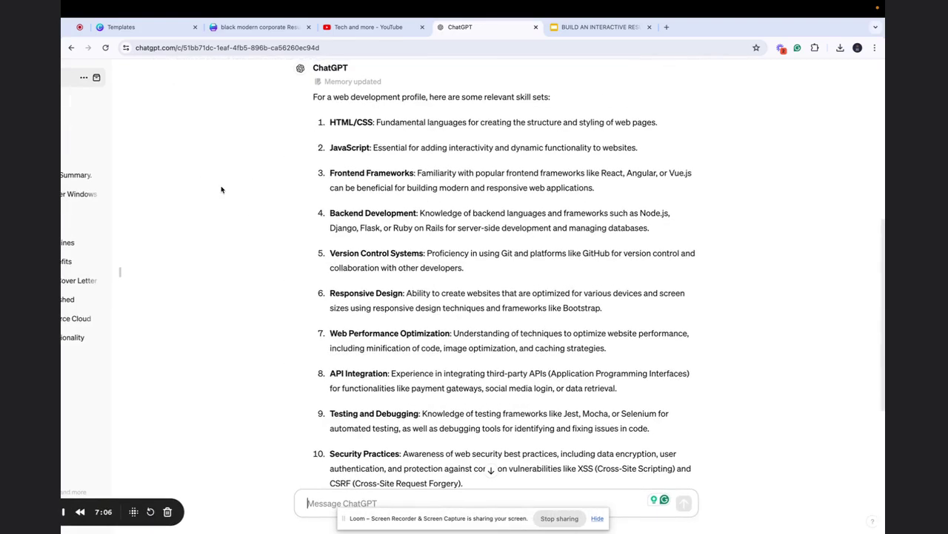
pyautogui.scroll(-3, 375, 209)
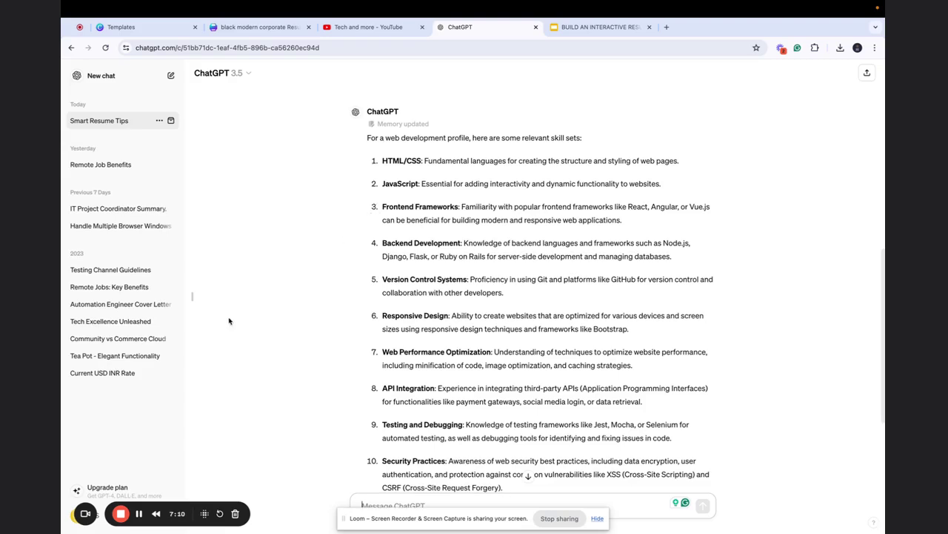
pyautogui.click(259, 26)
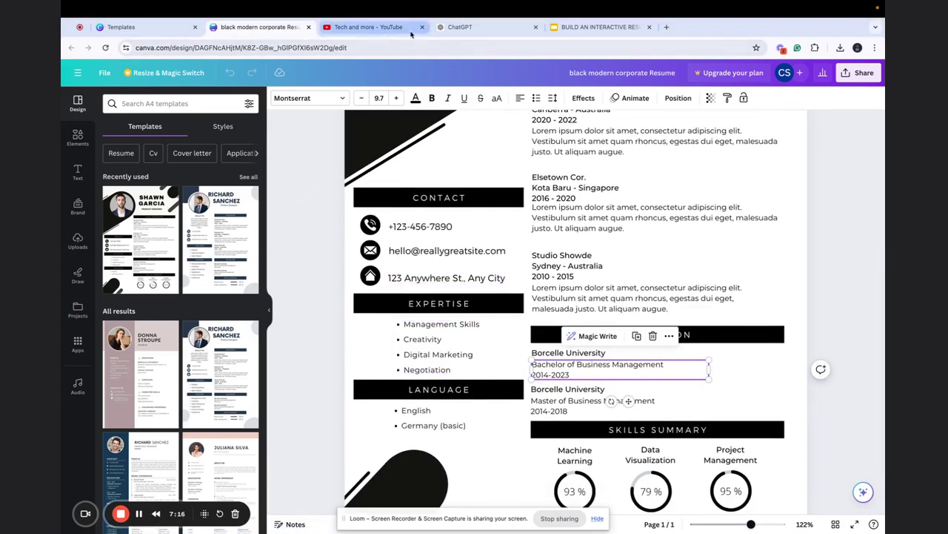
pyautogui.click(487, 31)
pyautogui.scroll(-3, 479, 246)
pyautogui.scroll(-2, 479, 246)
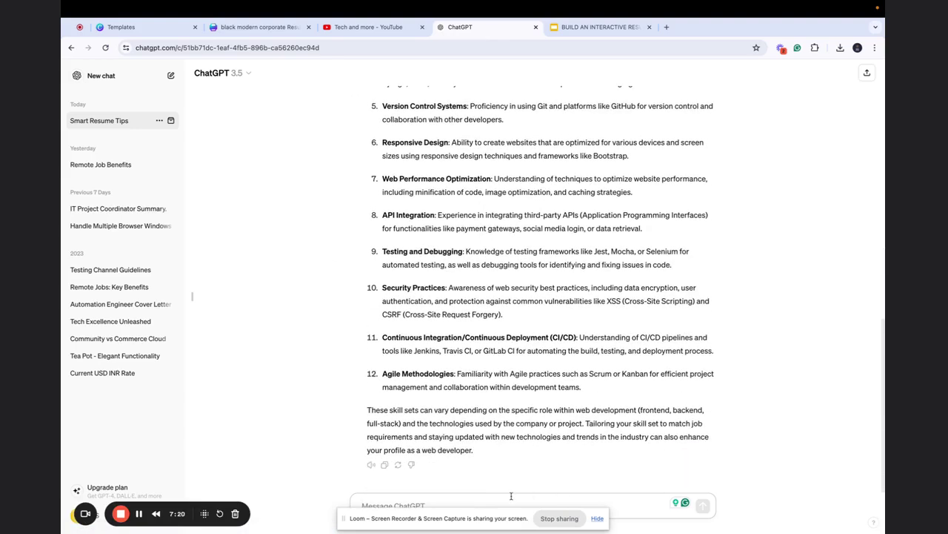
# Ask ChatGPT for 'professional experience pointers' for web development projects and enlarge the reply to read it.
pyautogui.click(597, 518)
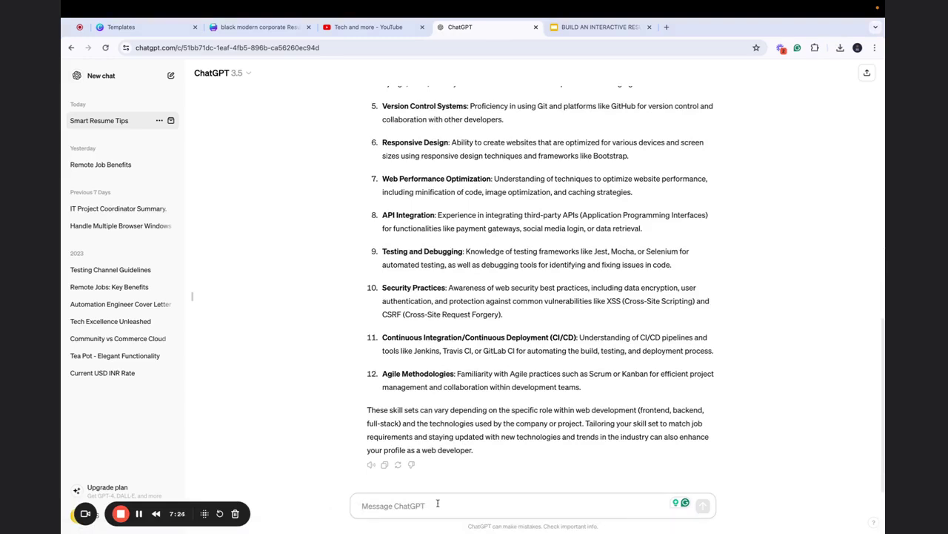
pyautogui.write('share s')
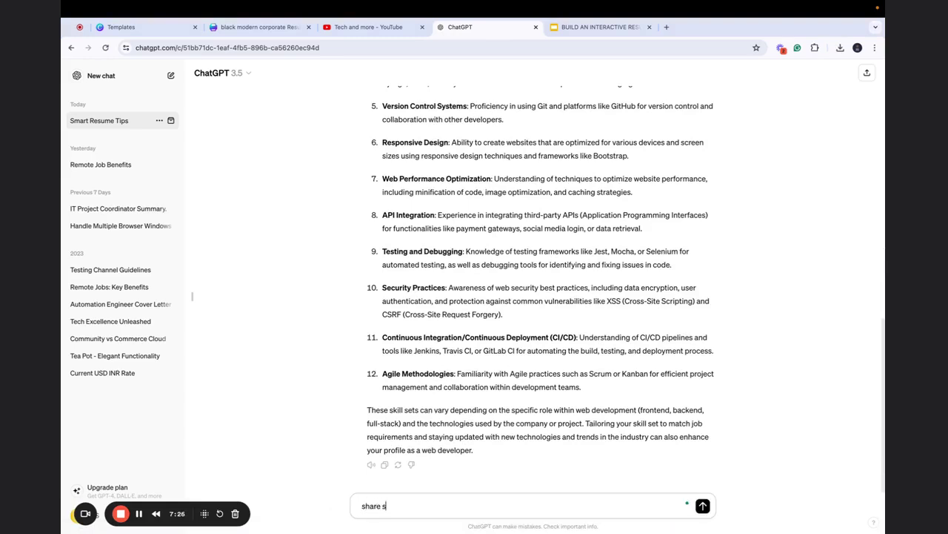
pyautogui.write('ome professional experience ')
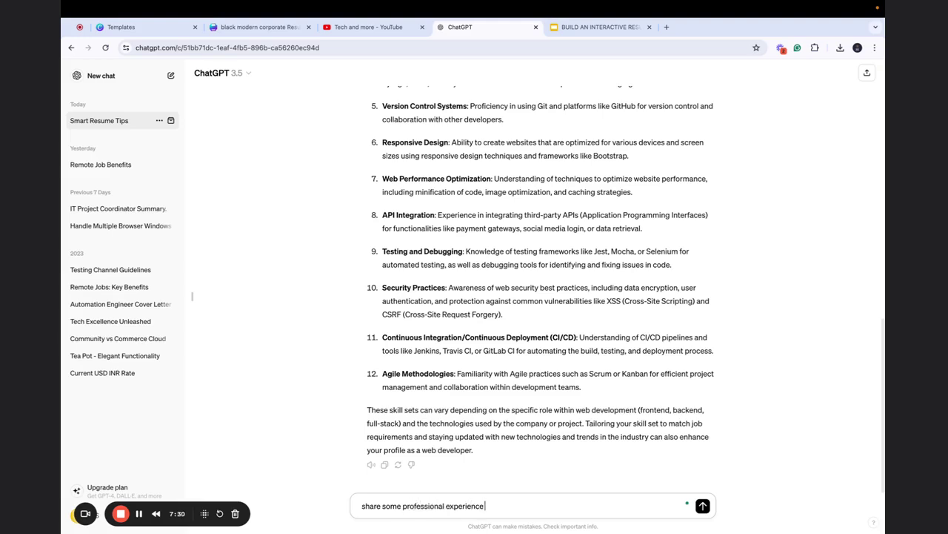
pyautogui.write('pointers for')
pyautogui.write('web developme')
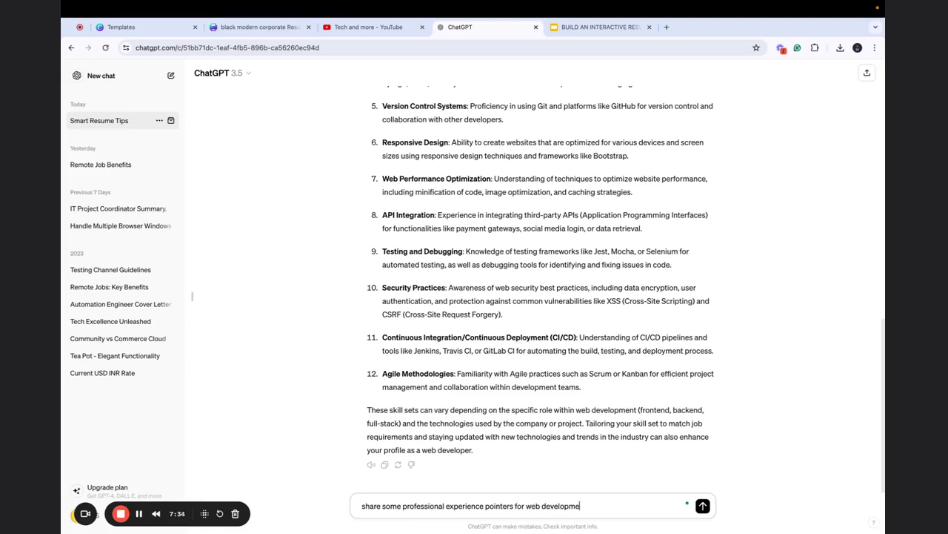
pyautogui.write('nt projects')
pyautogui.press('Return')
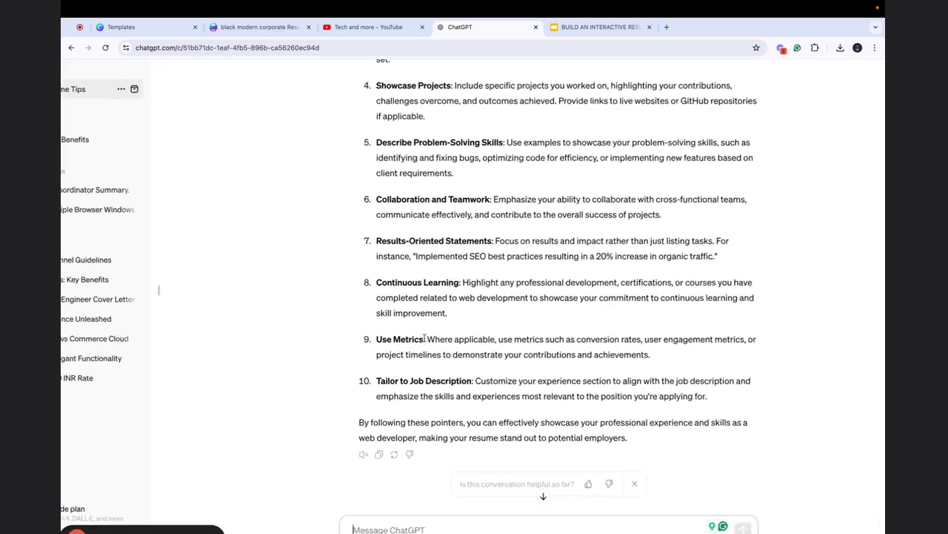
pyautogui.hotkey('ctrl', '+')
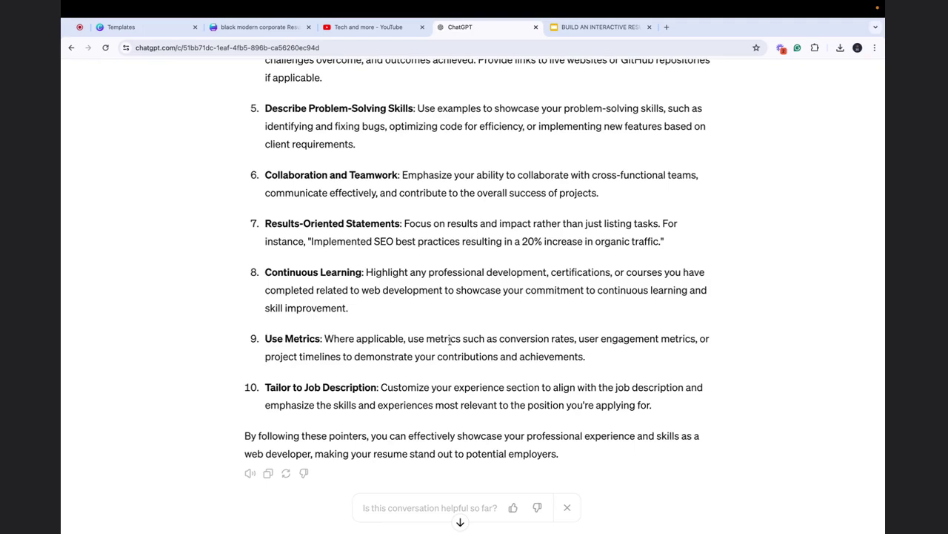
pyautogui.scroll(-1, 461, 357)
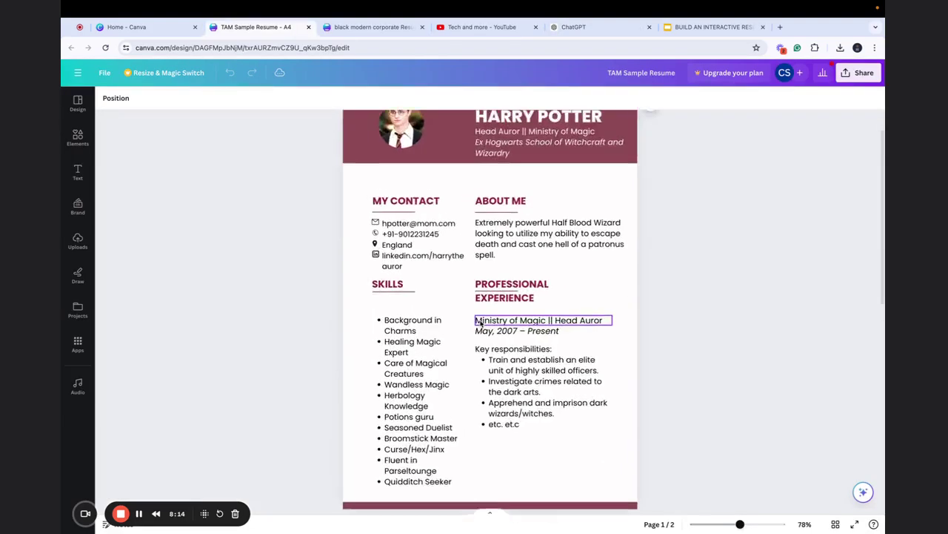
# Zoom in on the TAM Sample Resume and scroll to the Ministry of Magic Head Auror entry.
pyautogui.press('super+plus')
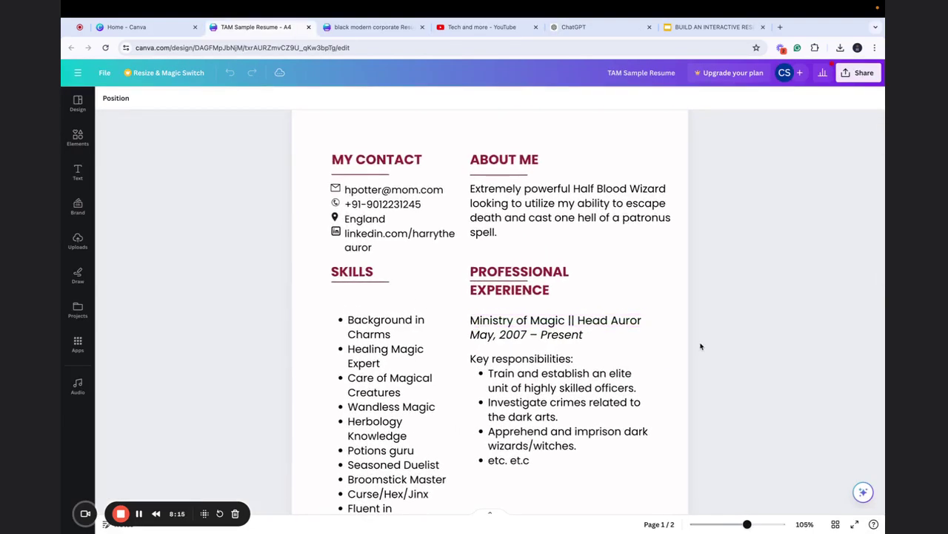
pyautogui.press('super+plus')
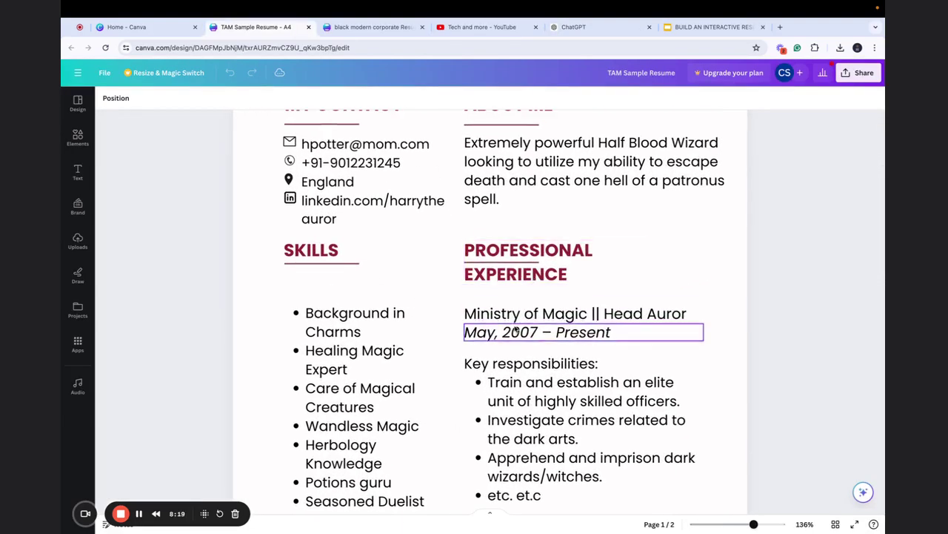
pyautogui.scroll(-2, 513, 344)
pyautogui.scroll(-1, 513, 348)
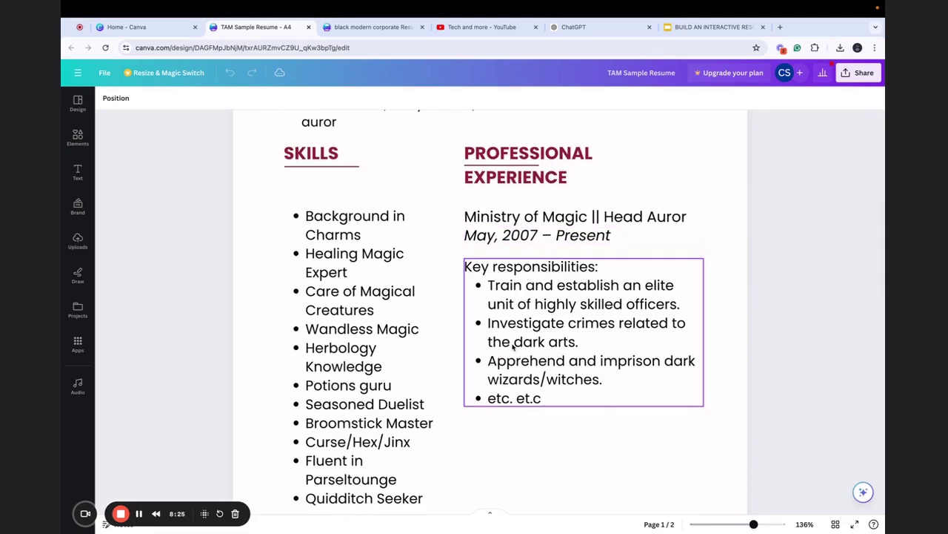
# Review the experience-pointers prompt and tips in ChatGPT, briefly checking the sample resume.
pyautogui.click(575, 27)
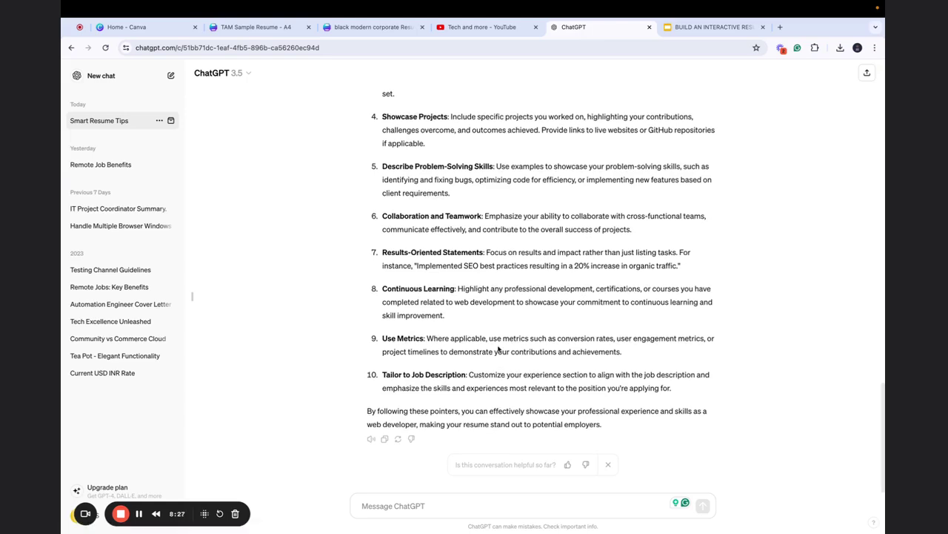
pyautogui.scroll(5, 495, 347)
pyautogui.tripleClick(435, 259)
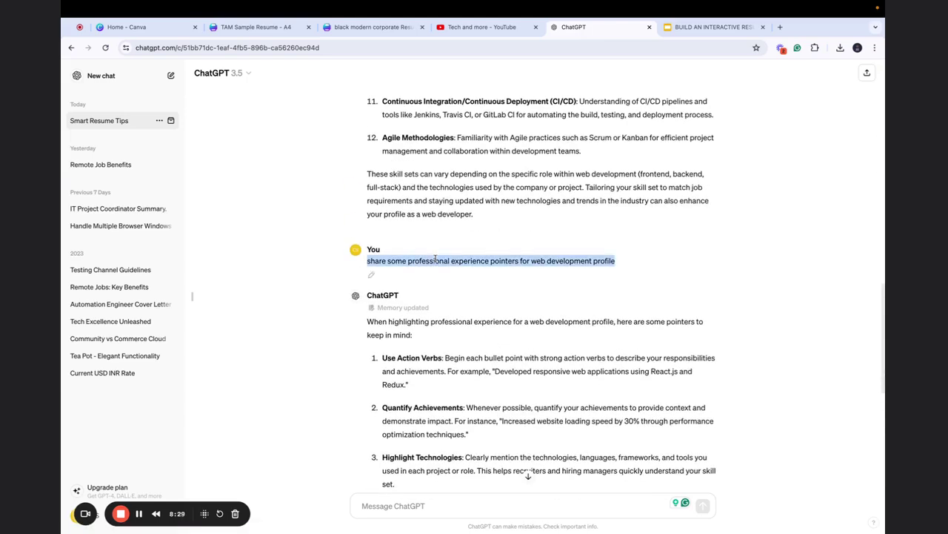
pyautogui.keyDown('ctrl'); pyautogui.scroll(3, 436, 259); pyautogui.keyUp('ctrl')
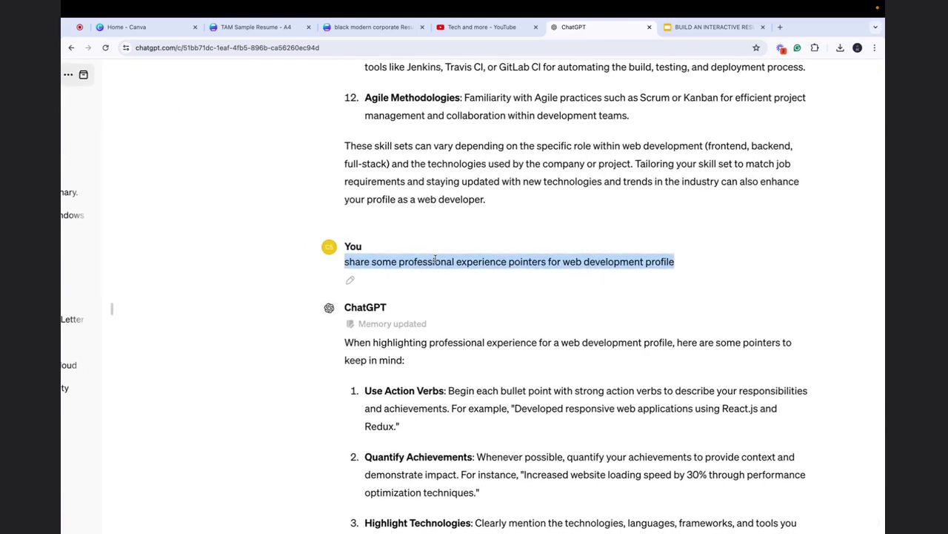
pyautogui.scroll(-4, 436, 260)
pyautogui.scroll(-4, 435, 258)
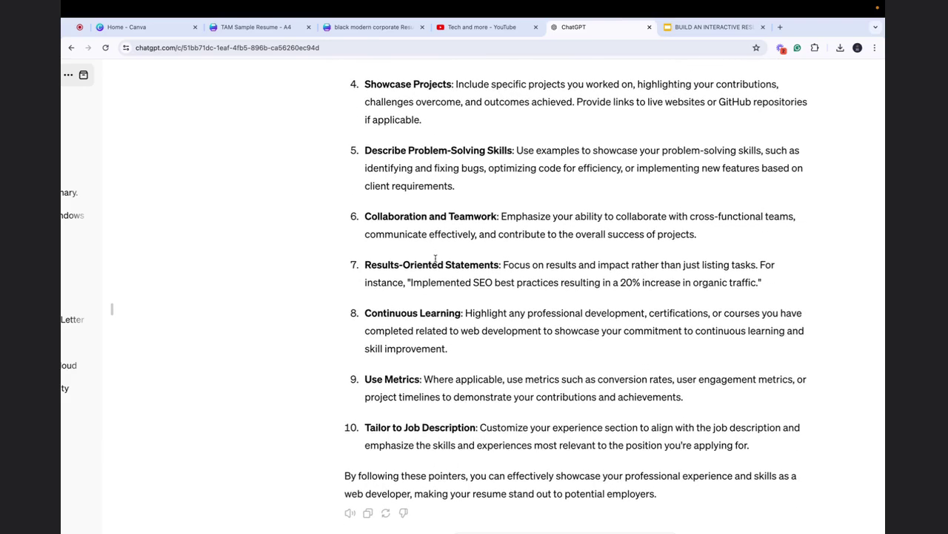
pyautogui.click(267, 28)
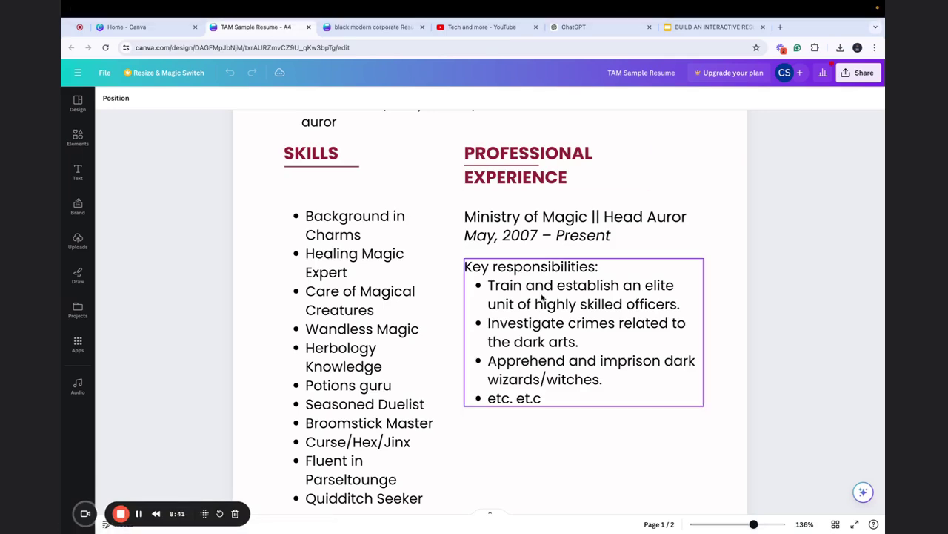
# Highlight the Results-Oriented Statements tip and its 'Implemented… 20%' example sentence.
pyautogui.click(572, 26)
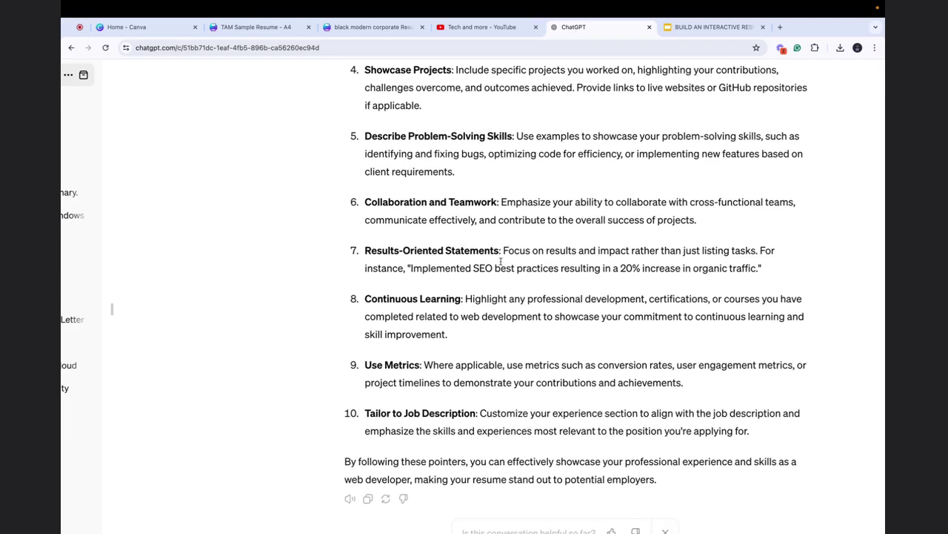
pyautogui.moveTo(503, 250); pyautogui.dragTo(768, 272)
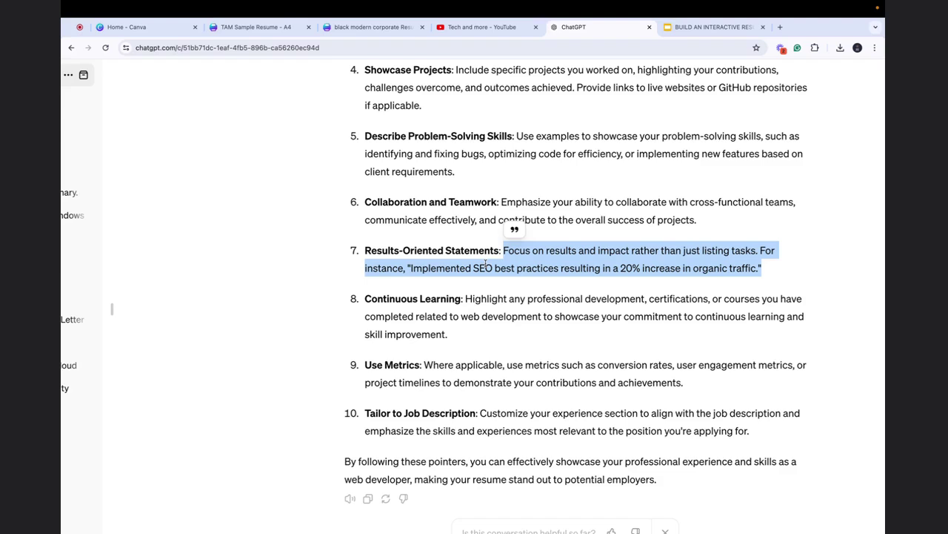
pyautogui.click(424, 267)
pyautogui.doubleClick(416, 268)
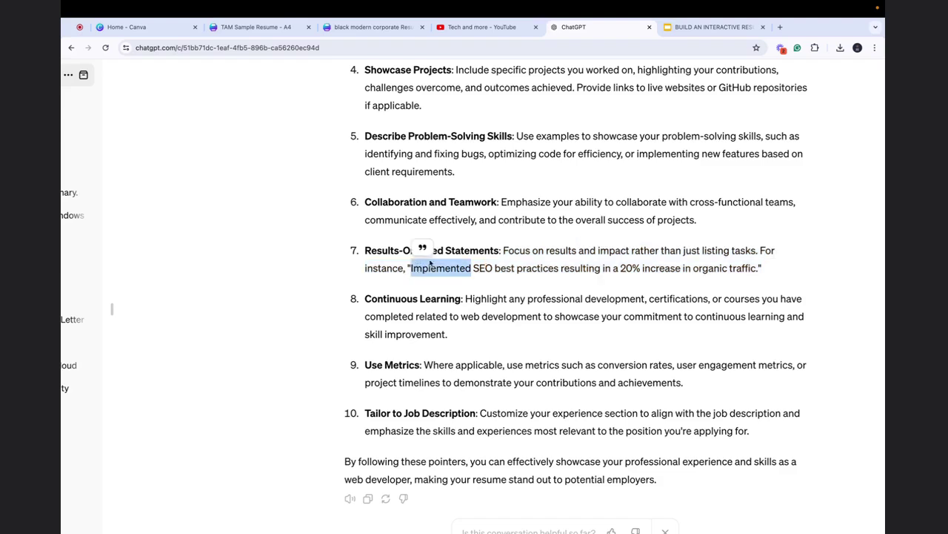
pyautogui.keyDown('shift'); pyautogui.click(756, 264); pyautogui.keyUp('shift')
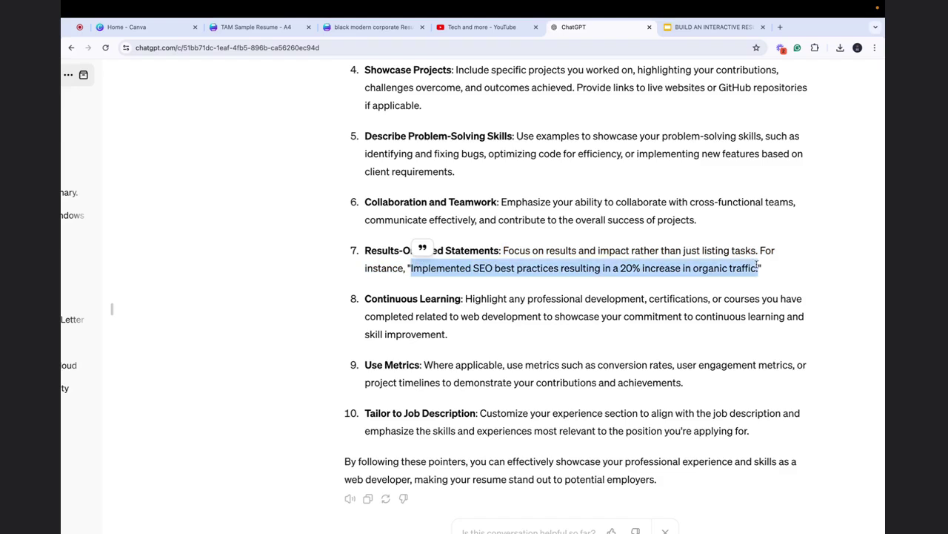
pyautogui.doubleClick(627, 268)
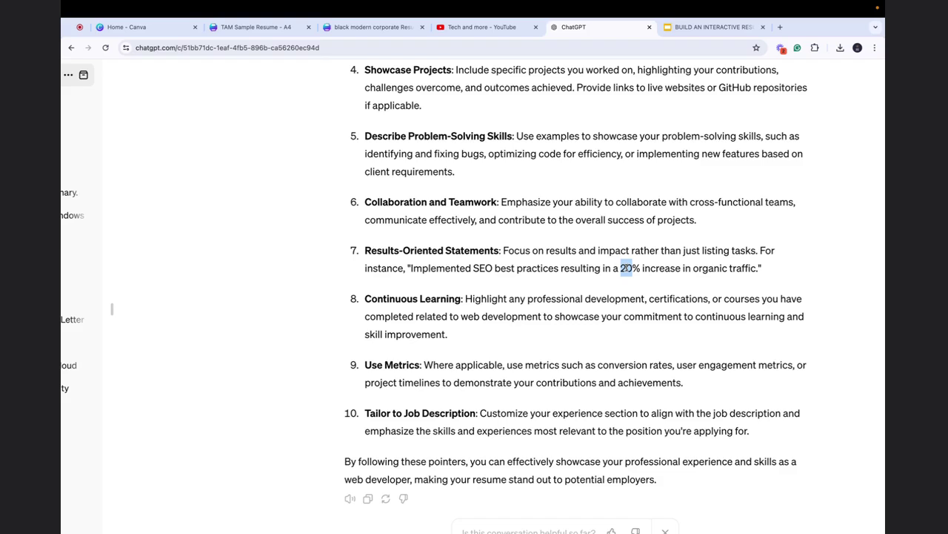
# Highlight the fixing-bugs example in tip 5 and reread the tips before returning to the TAM Sample Resume.
pyautogui.scroll(2, 580, 284)
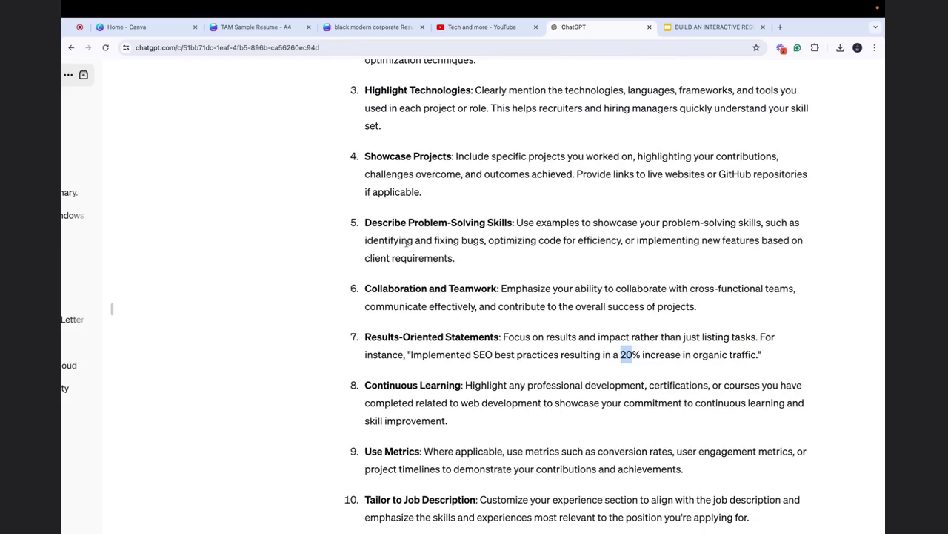
pyautogui.moveTo(365, 240); pyautogui.dragTo(498, 240)
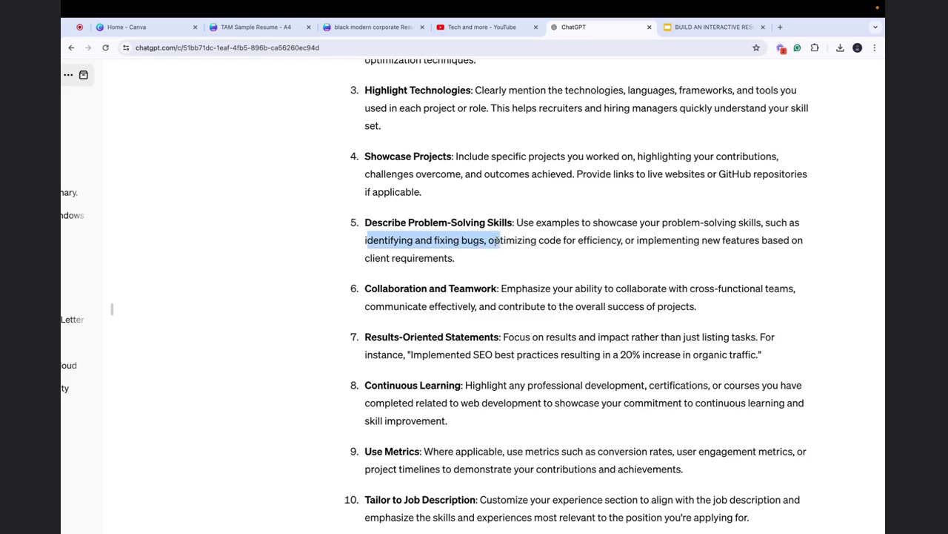
pyautogui.click(575, 238)
pyautogui.scroll(-1, 578, 238)
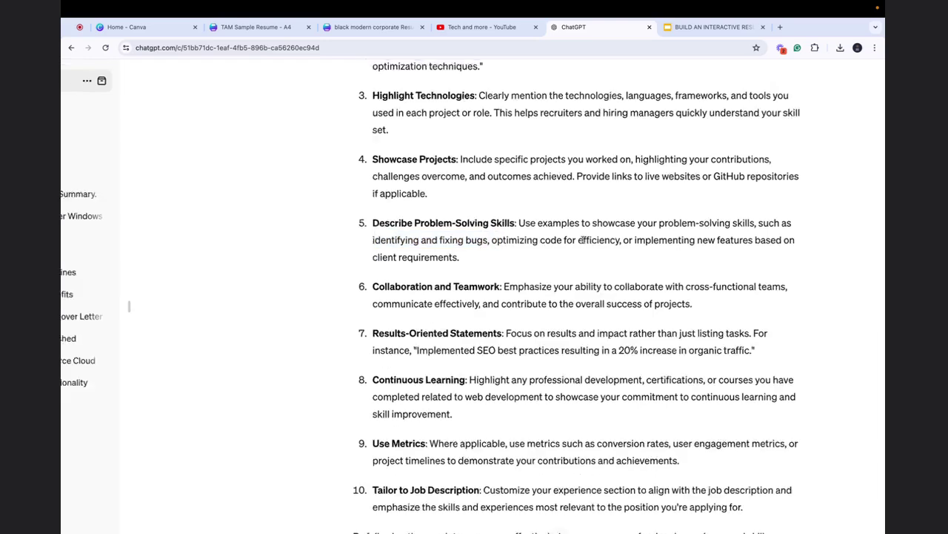
pyautogui.scroll(-2, 581, 239)
pyautogui.scroll(1, 583, 239)
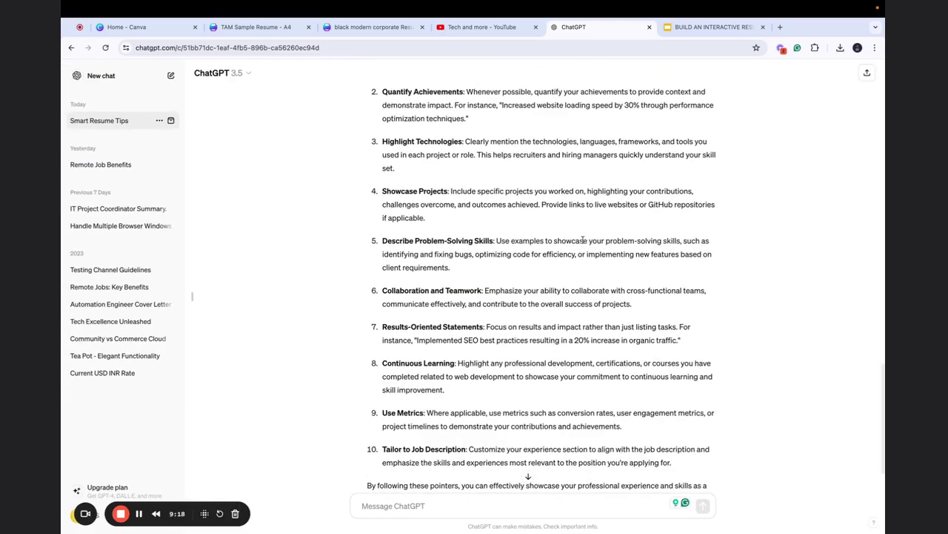
pyautogui.scroll(3, 582, 239)
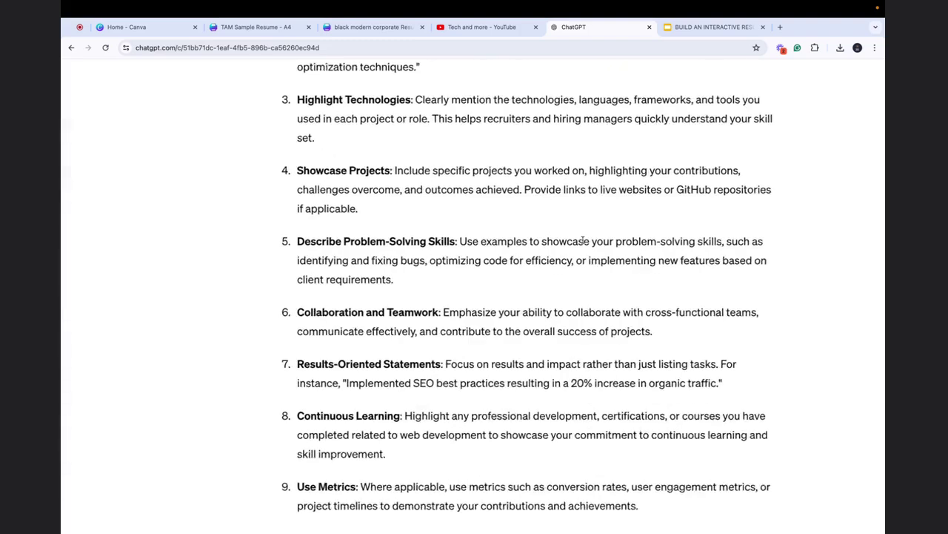
pyautogui.click(256, 27)
pyautogui.click(552, 299)
pyautogui.click(552, 298)
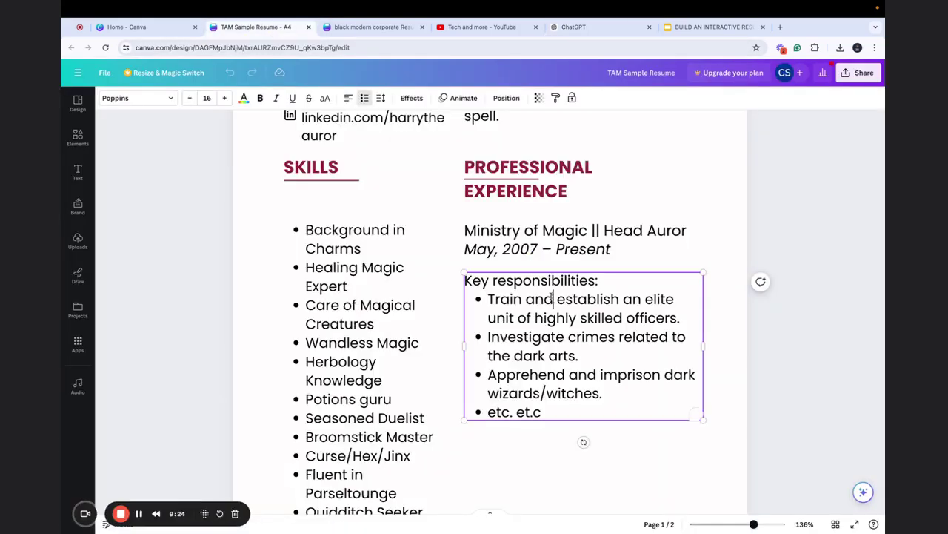
pyautogui.scroll(-1, 552, 299)
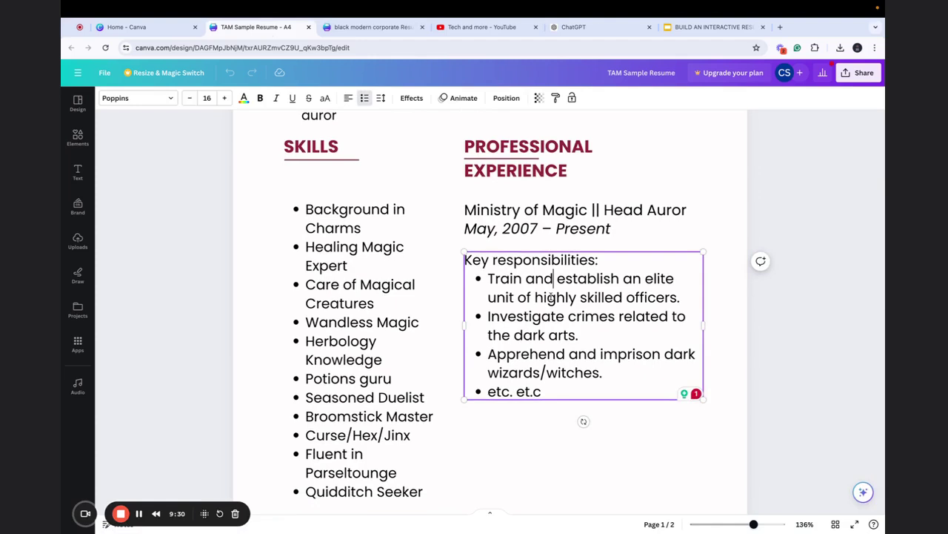
pyautogui.scroll(3, 552, 297)
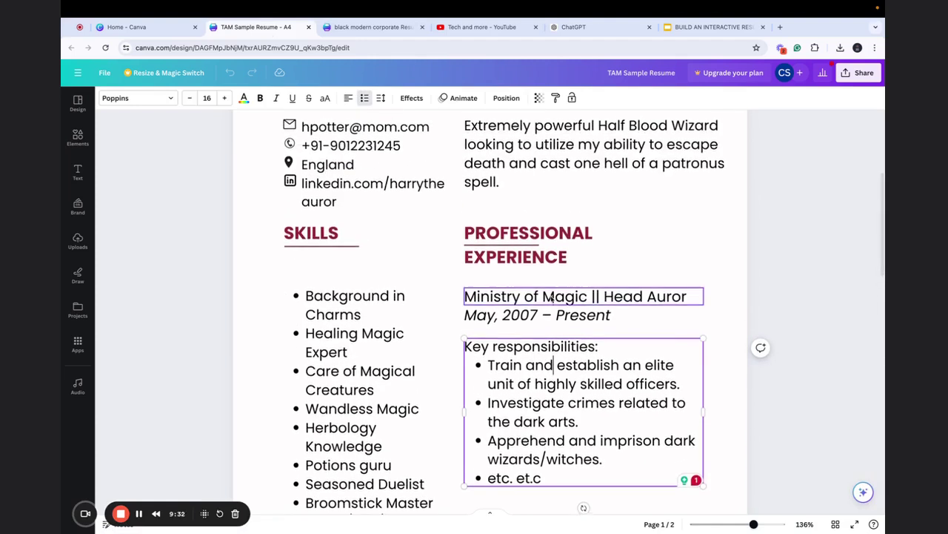
pyautogui.scroll(-1, 552, 298)
pyautogui.scroll(-2, 345, 308)
pyautogui.scroll(1, 344, 308)
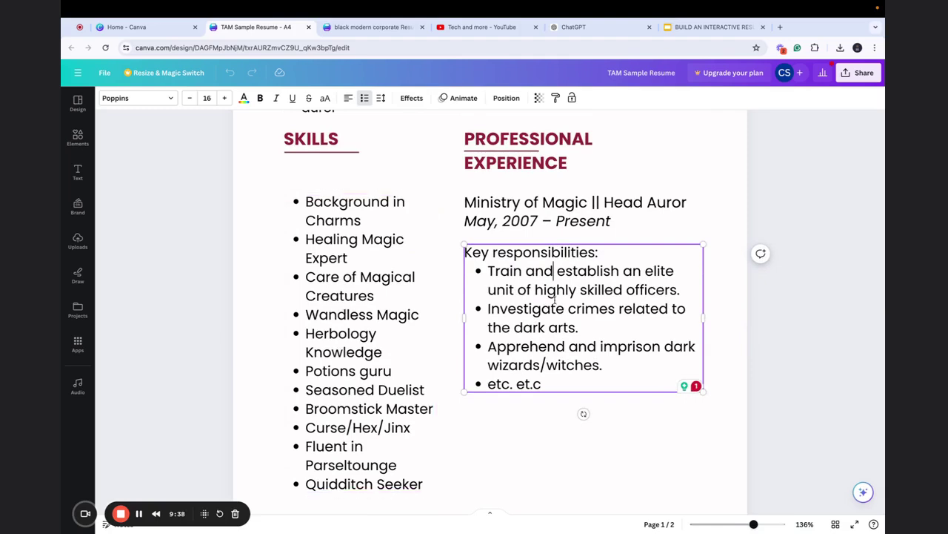
pyautogui.scroll(-3, 554, 308)
pyautogui.scroll(3, 555, 300)
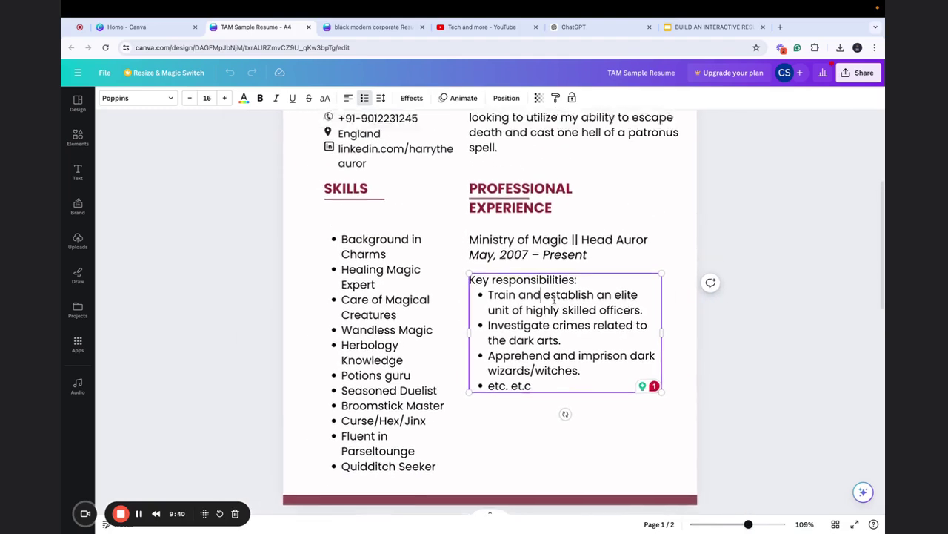
# Zoom ChatGPT out to read down to the tips' summary, glance at both Canva designs, and come back.
pyautogui.click(611, 33)
pyautogui.press('super+minus')
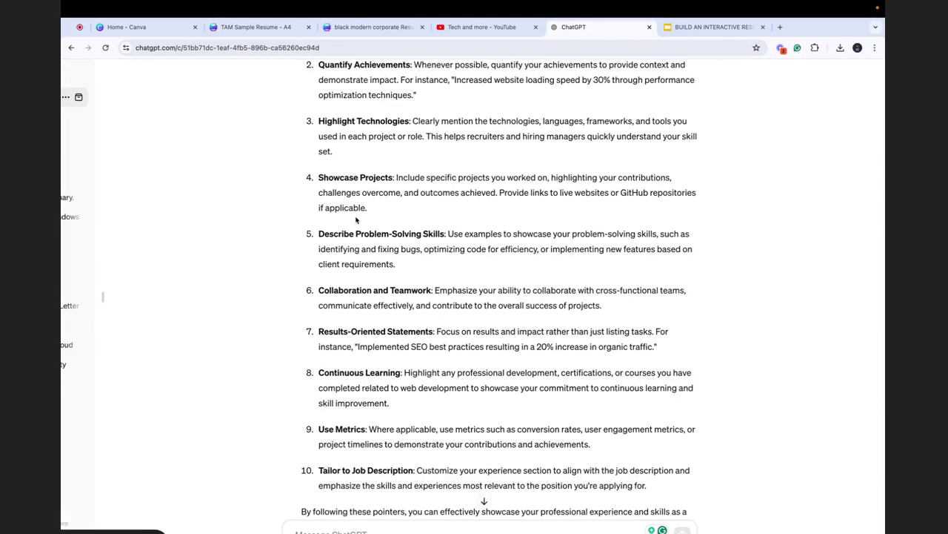
pyautogui.scroll(-2, 520, 327)
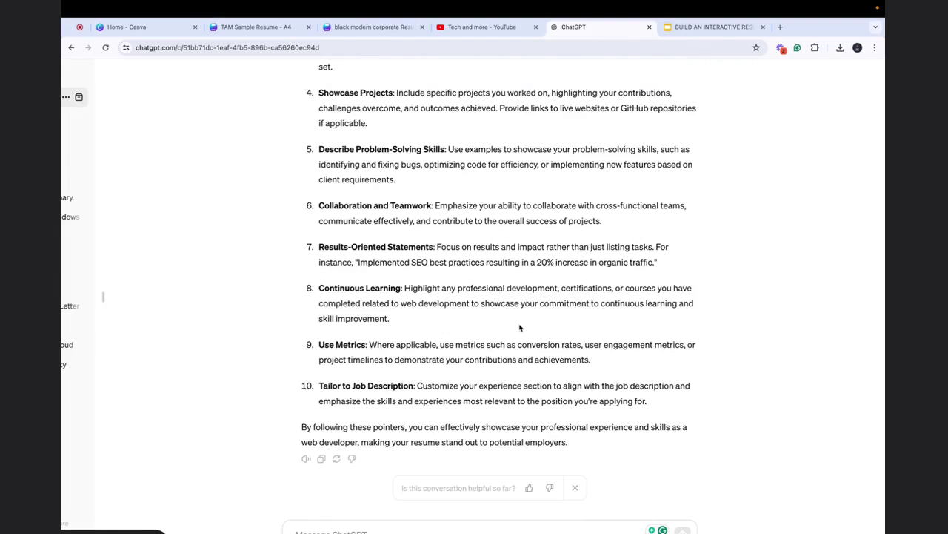
pyautogui.press('super+minus')
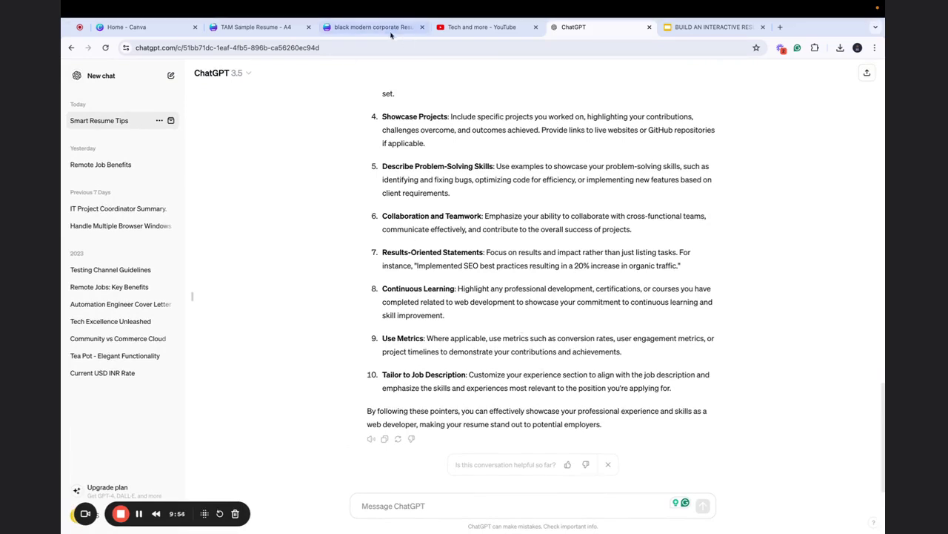
pyautogui.click(327, 30)
pyautogui.click(300, 33)
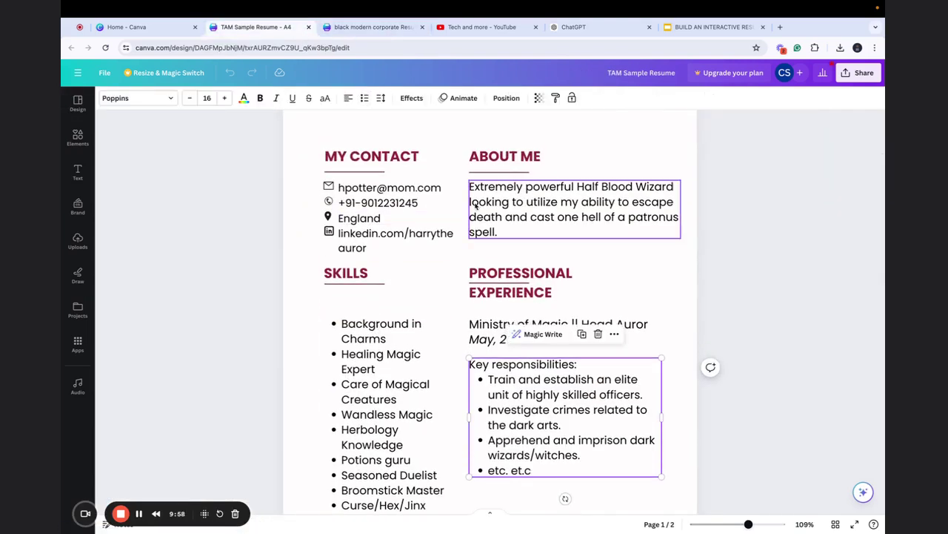
pyautogui.click(579, 30)
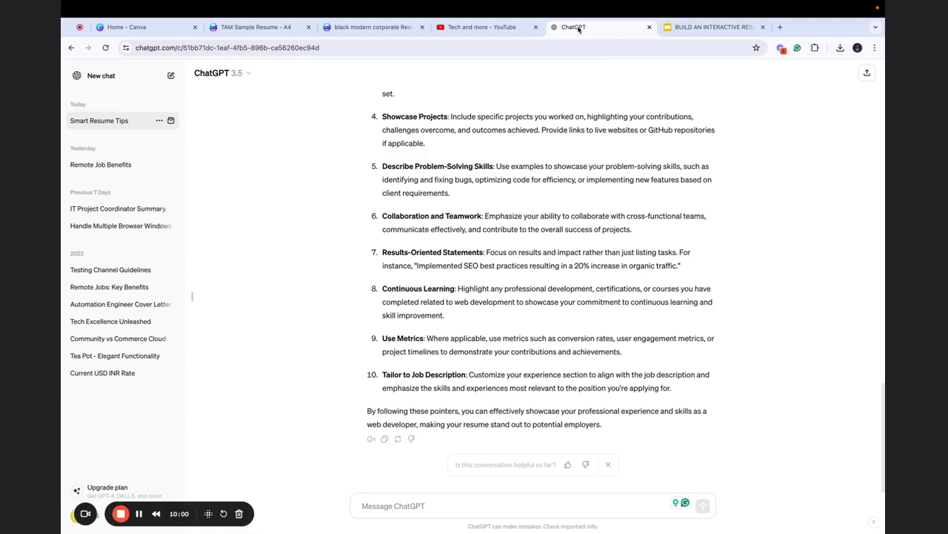
# Ask ChatGPT 'tell me the professional summary for qa engineer' and select the quoted summary it returns.
pyautogui.click(407, 509)
pyautogui.write('t')
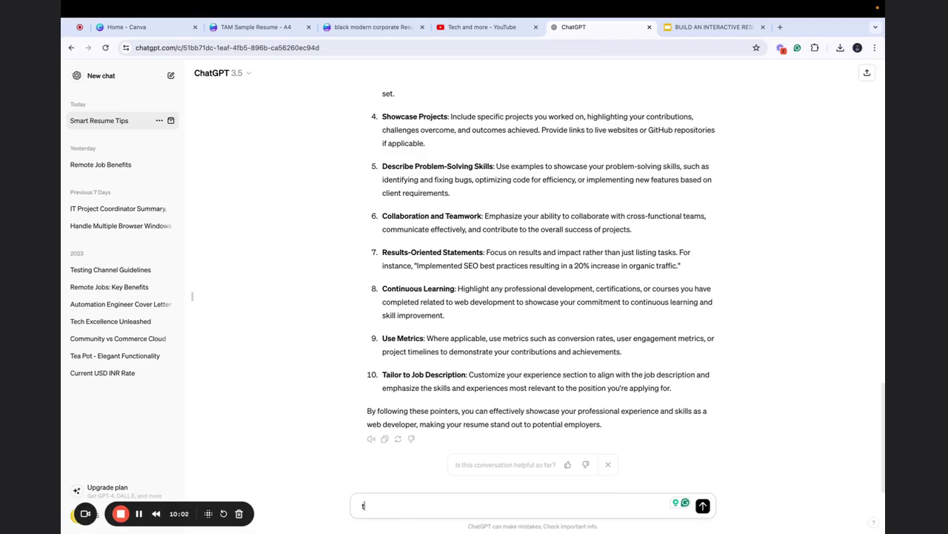
pyautogui.write('ell me the professional sum')
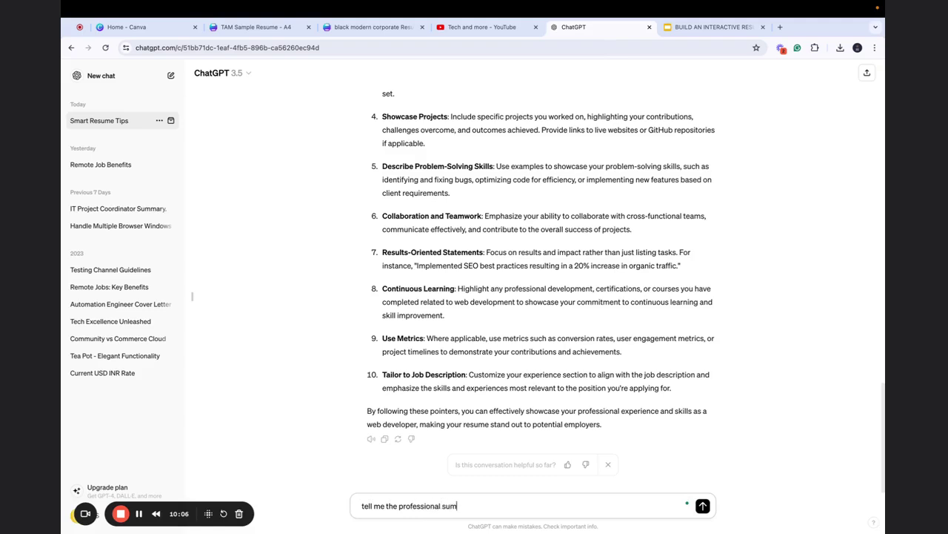
pyautogui.write('mary for qa engineer')
pyautogui.press('Return')
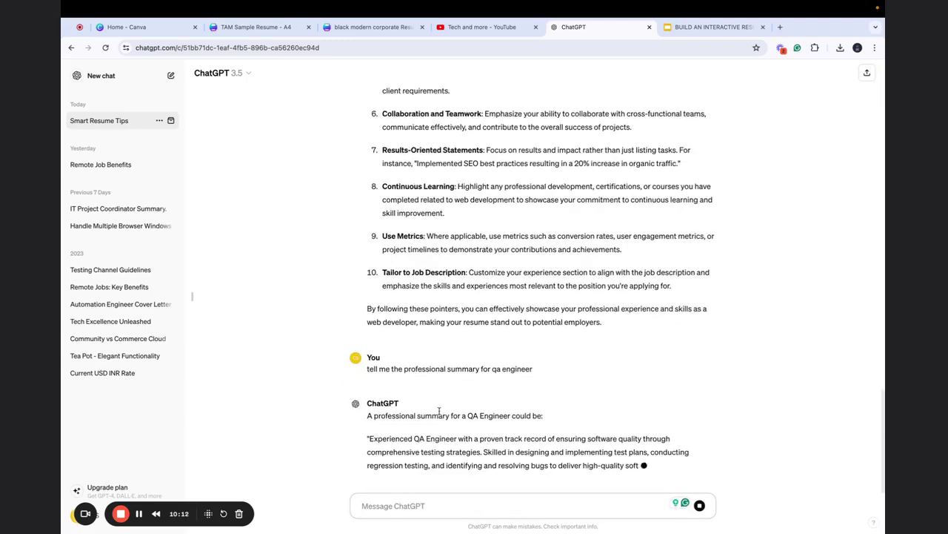
pyautogui.hotkey('ctrl', '+')
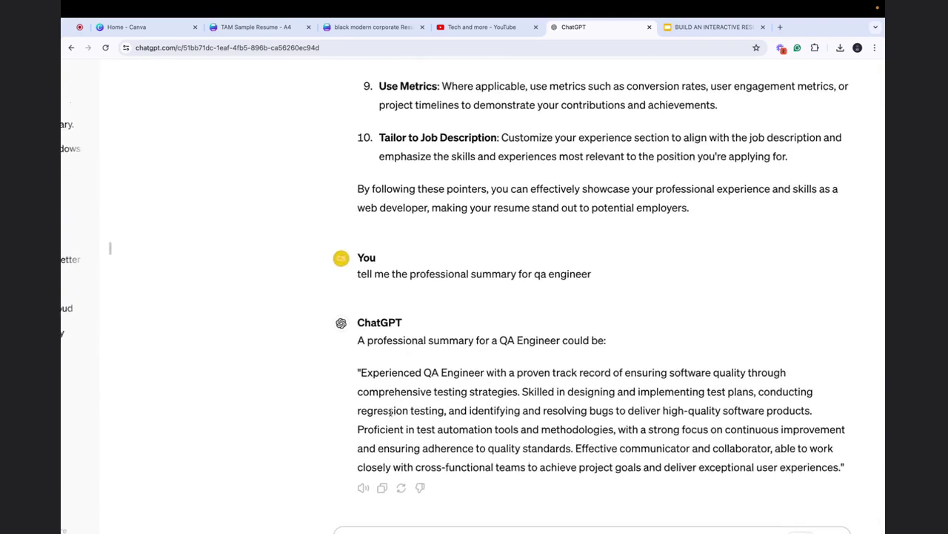
pyautogui.moveTo(289, 371); pyautogui.dragTo(769, 465)
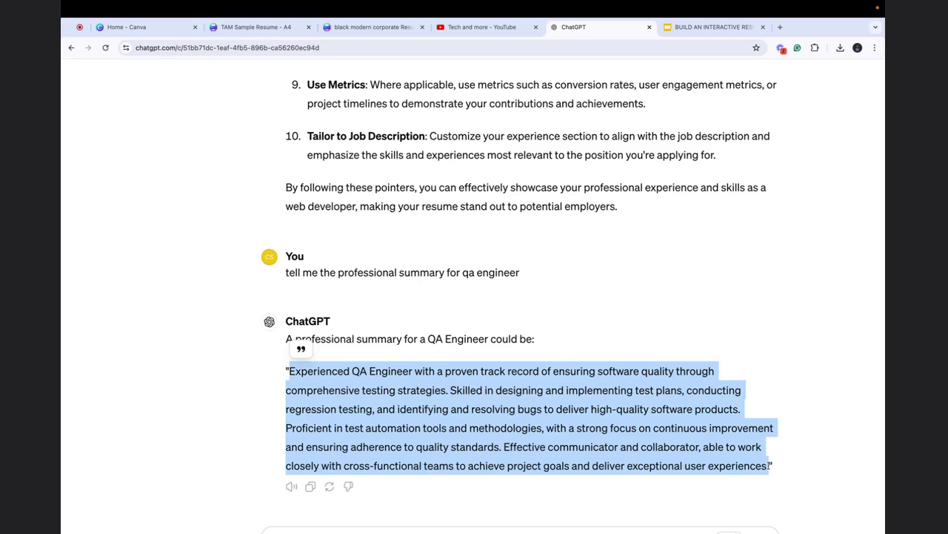
pyautogui.hotkey('ctrl', '-')
pyautogui.hotkey('ctrl', '-')
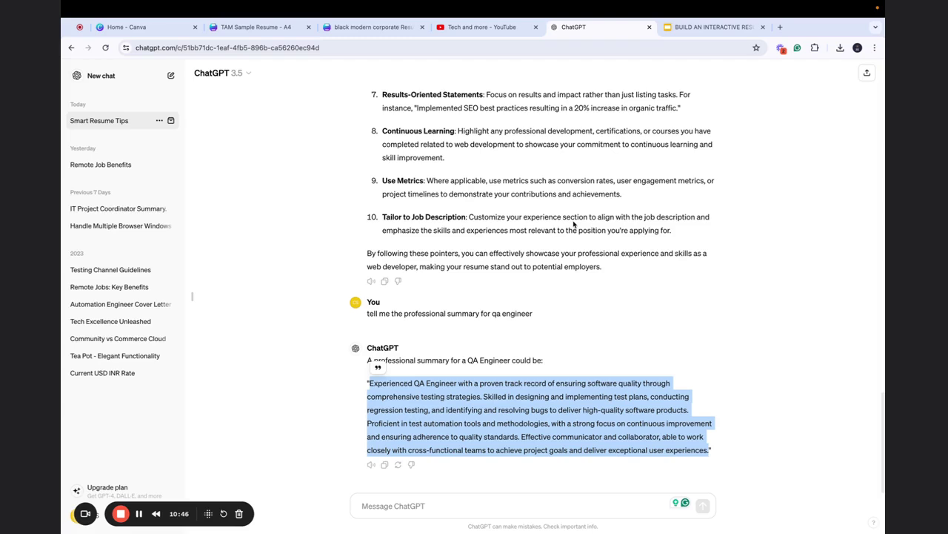
# In the TAM Sample Resume, click the Professional Experience and Skills headings, then select the About Me paragraph.
pyautogui.click(254, 26)
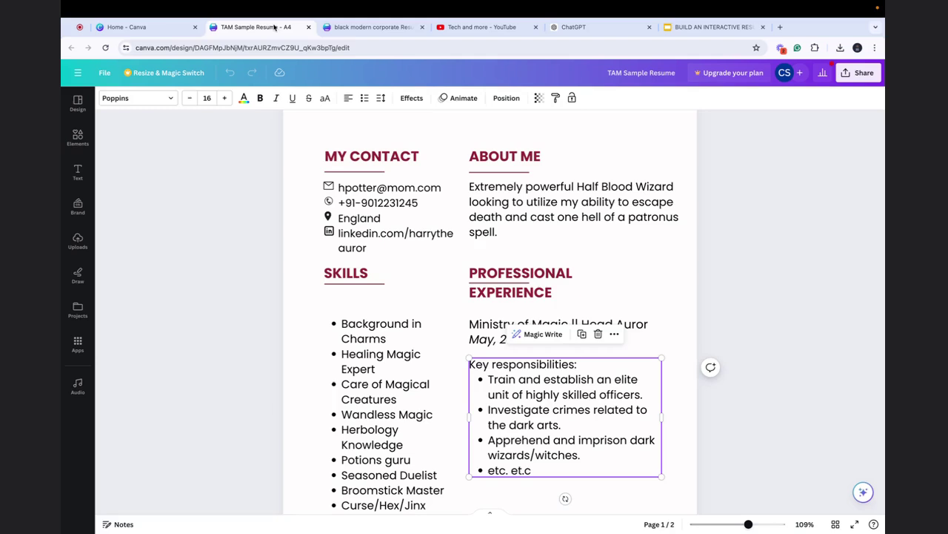
pyautogui.click(489, 295)
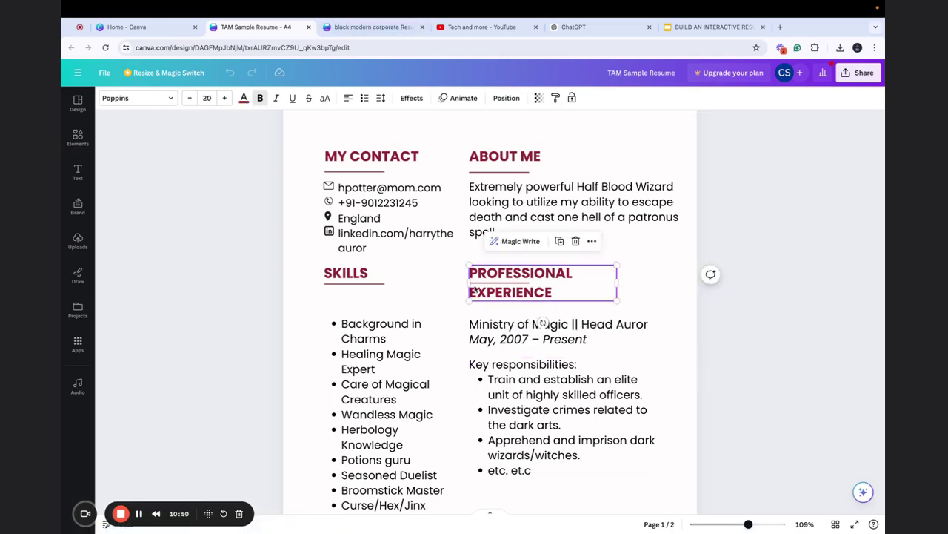
pyautogui.click(373, 271)
pyautogui.click(506, 218)
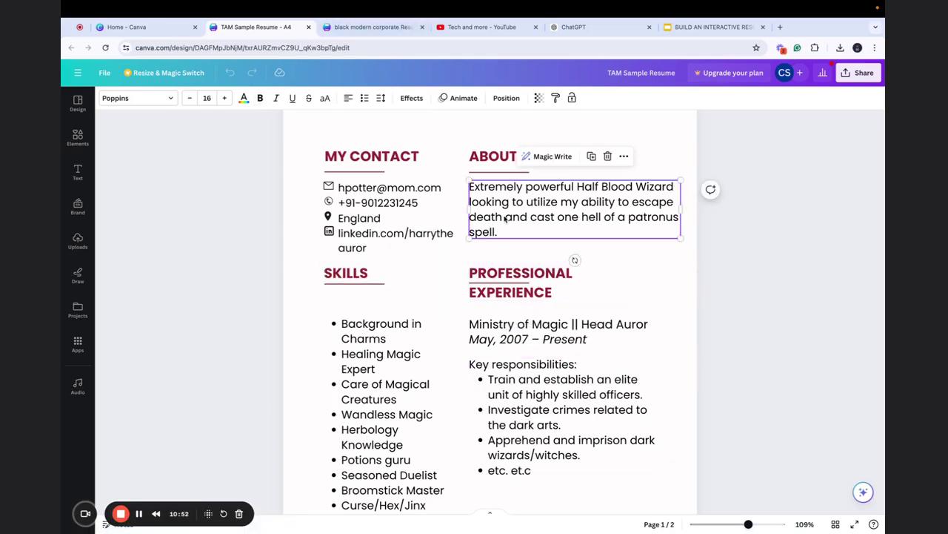
pyautogui.scroll(-2, 416, 361)
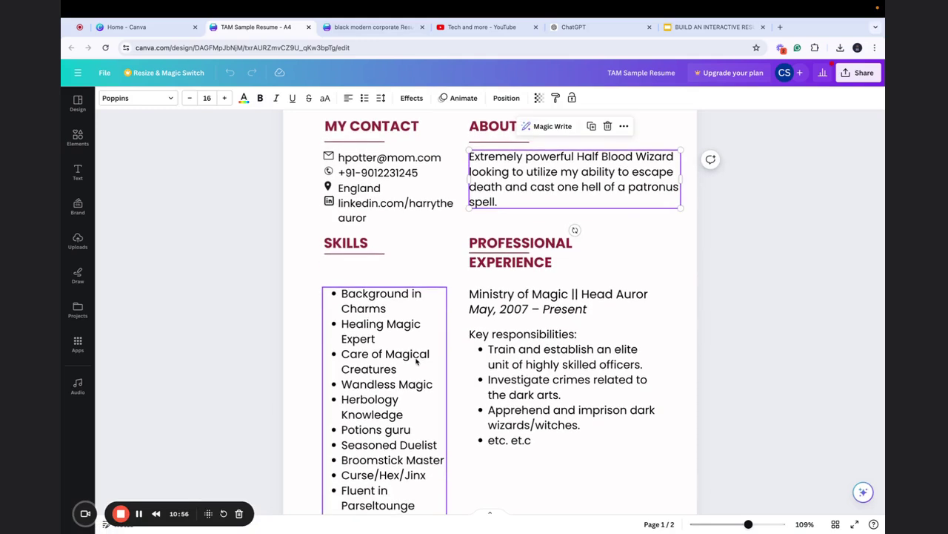
# Switch to the last browser tab, the Google Slides 'BUILD AN INTERACTIVE RESUME; FREE OF COST' title slide.
pyautogui.hotkey('ctrl', '9')
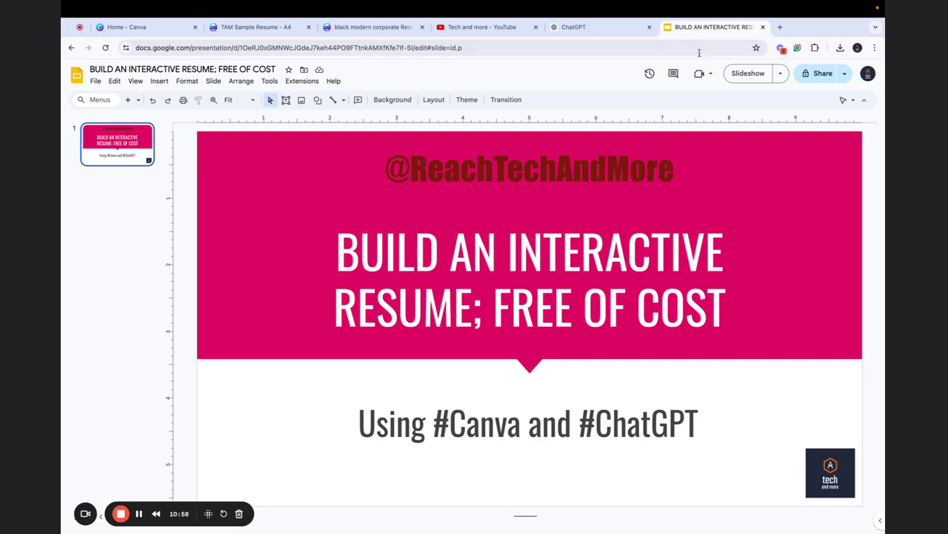